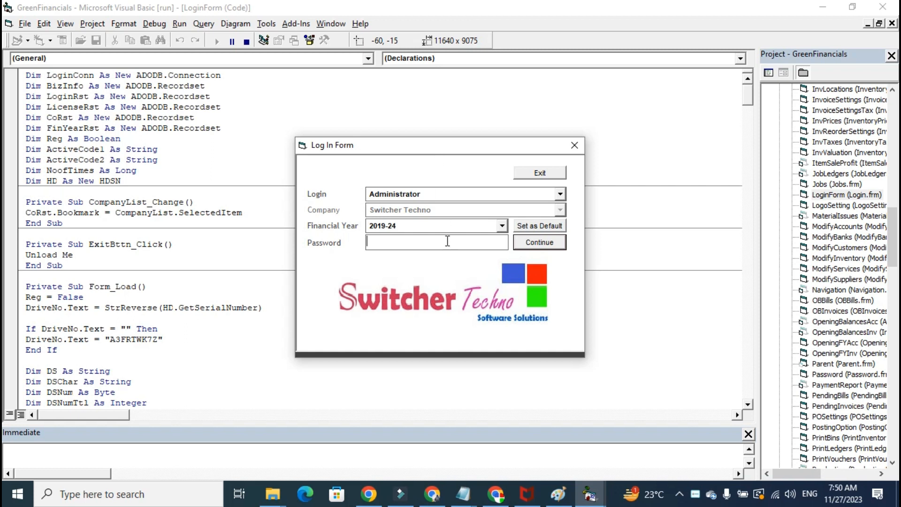
Step: Log in as Administrator with the account password to reach the main menu
click(466, 194)
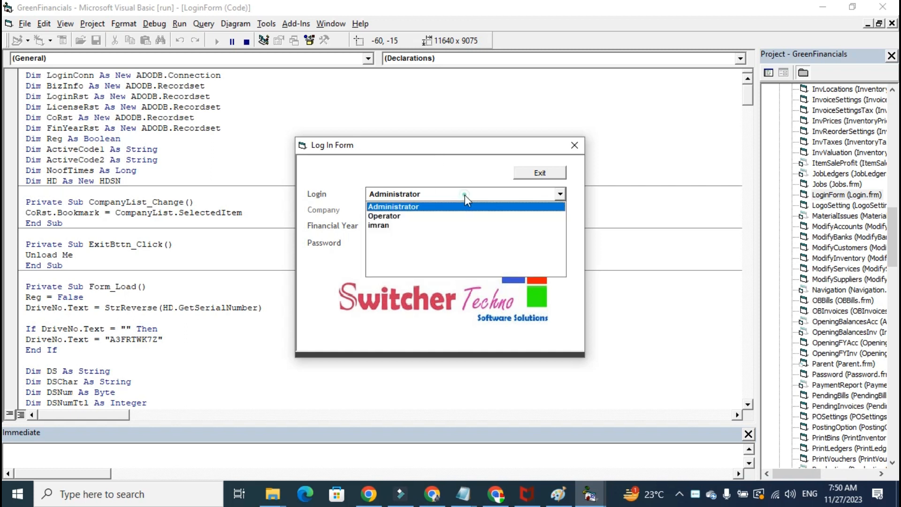
click(427, 208)
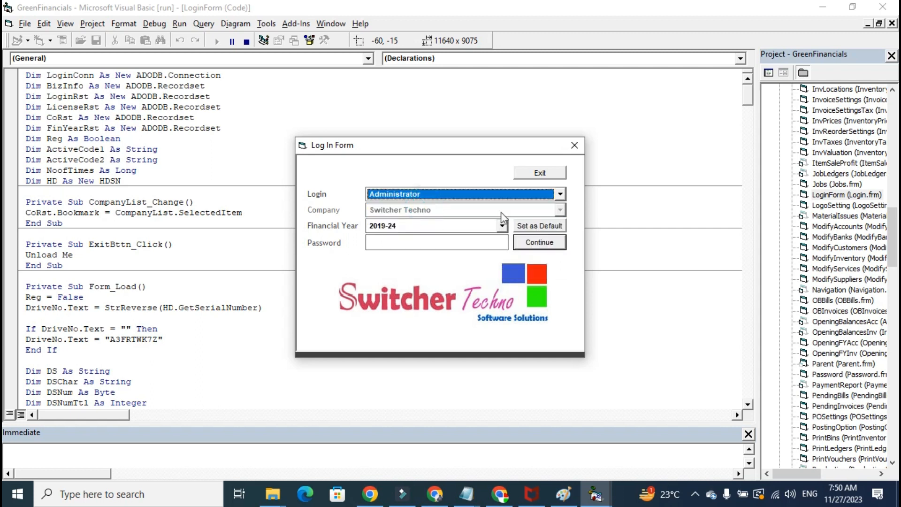
key(Return)
key(Return)
text(1234)
key(Return)
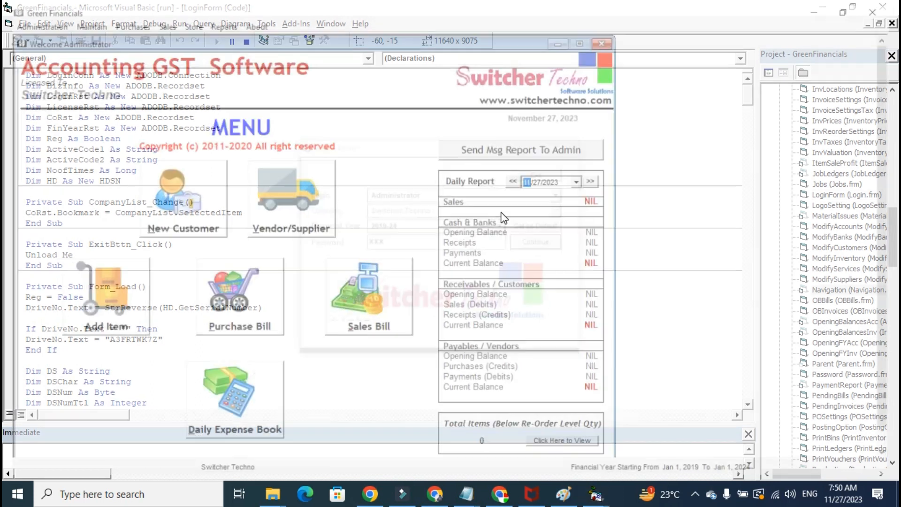
click(42, 23)
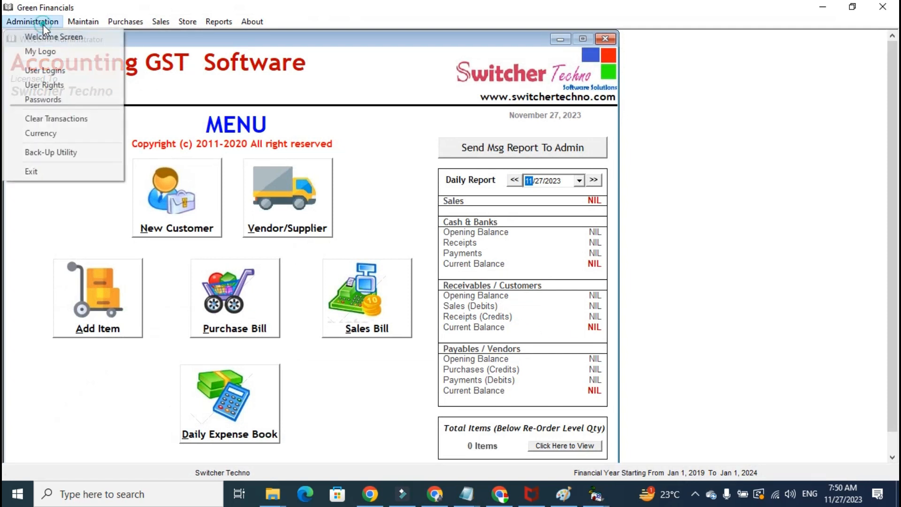
click(64, 75)
click(390, 220)
click(395, 199)
click(575, 132)
click(32, 22)
click(86, 100)
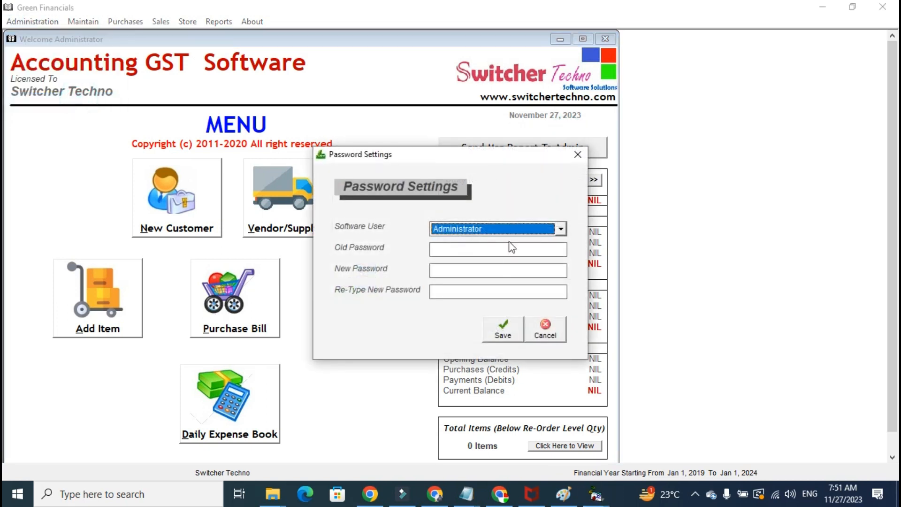
click(577, 154)
click(21, 23)
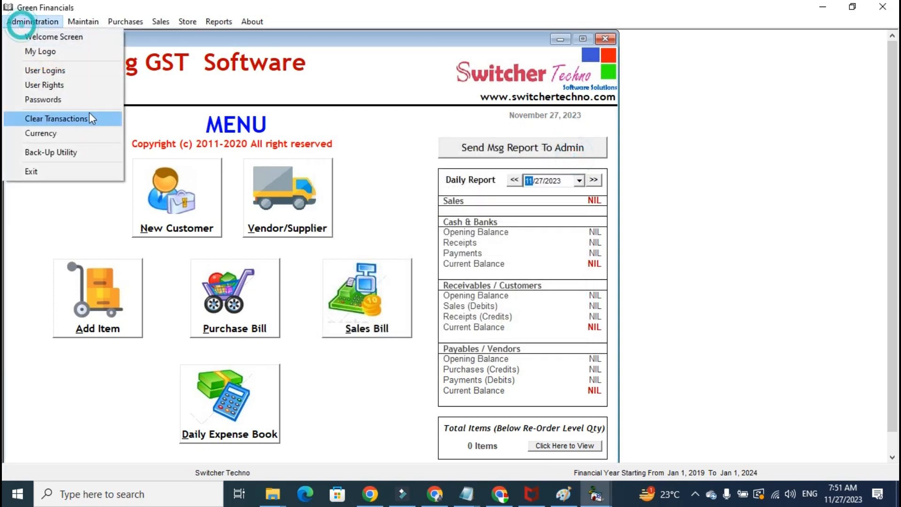
click(75, 87)
click(364, 122)
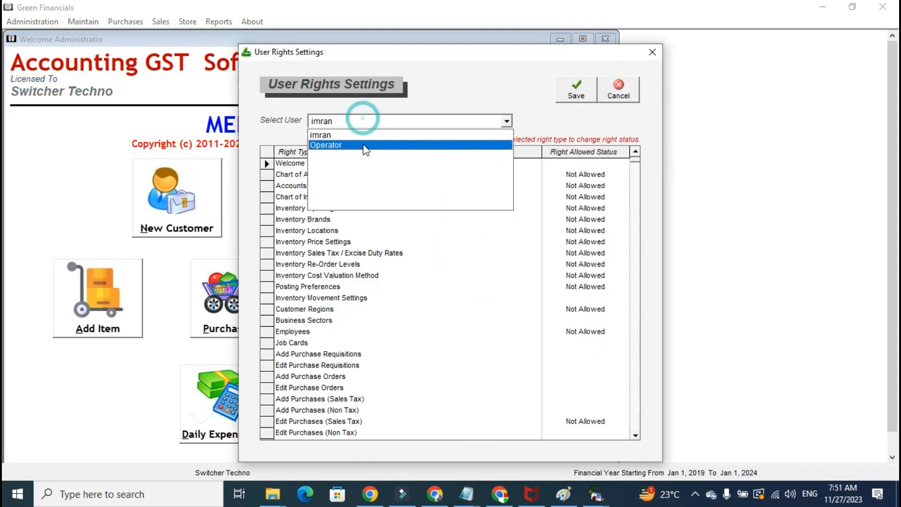
click(364, 143)
click(618, 242)
click(597, 287)
click(604, 332)
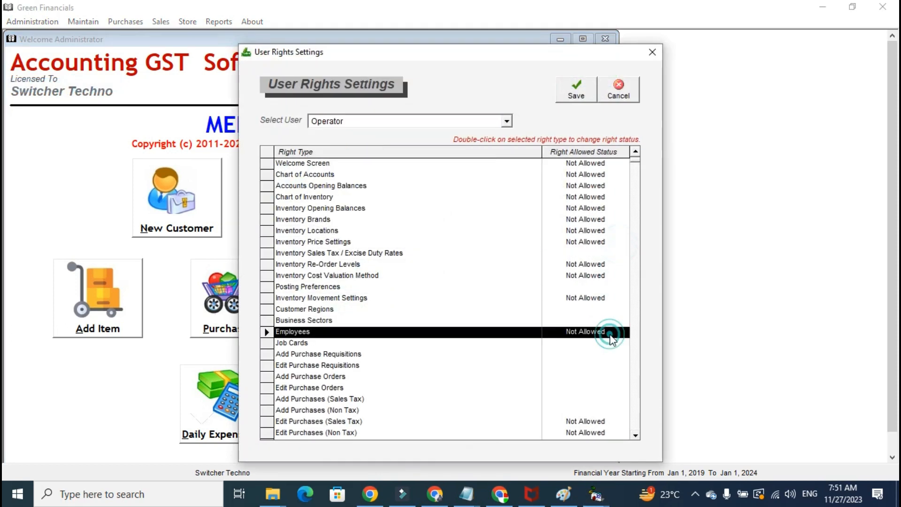
click(601, 354)
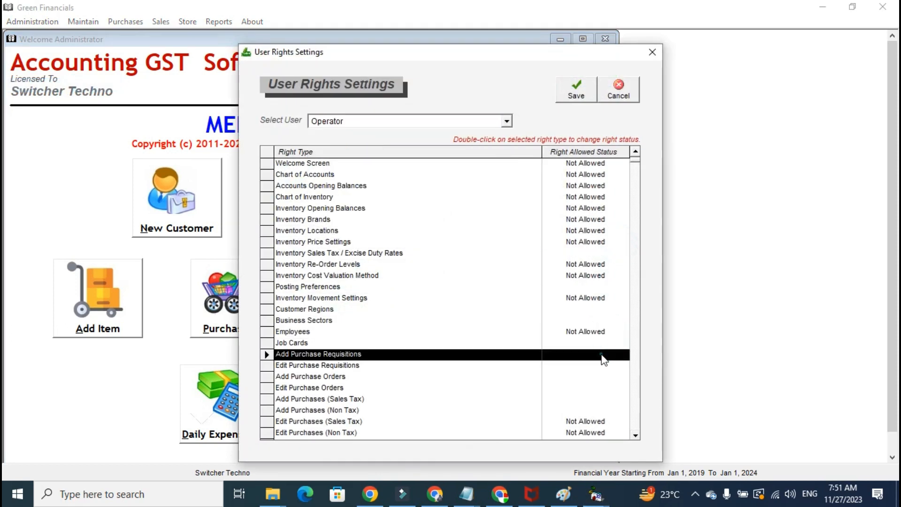
click(652, 53)
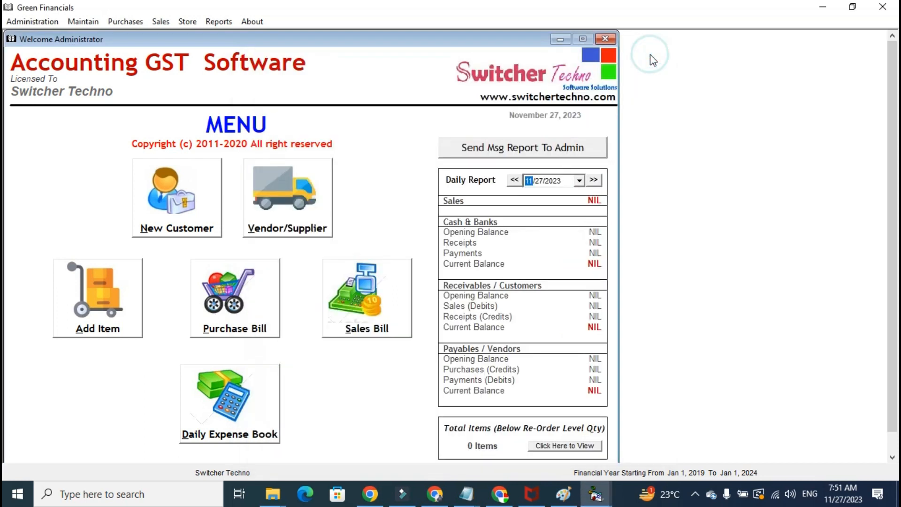
click(185, 201)
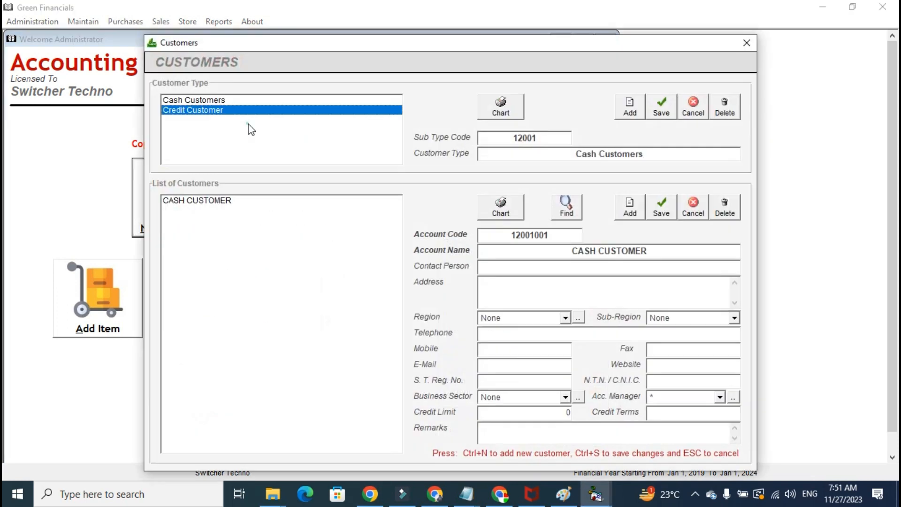
Step: Start a new credit customer record and enter the customer's account name
scroll(399, 235, down, 15)
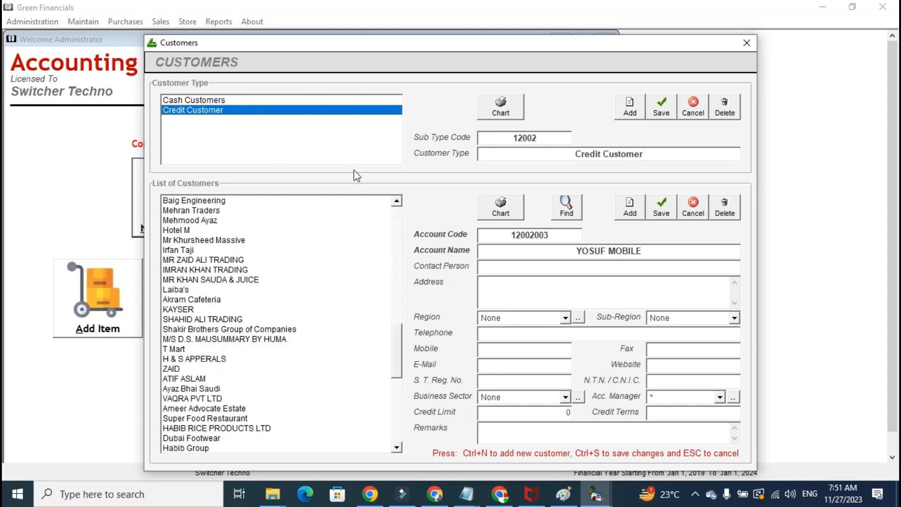
click(324, 100)
click(323, 111)
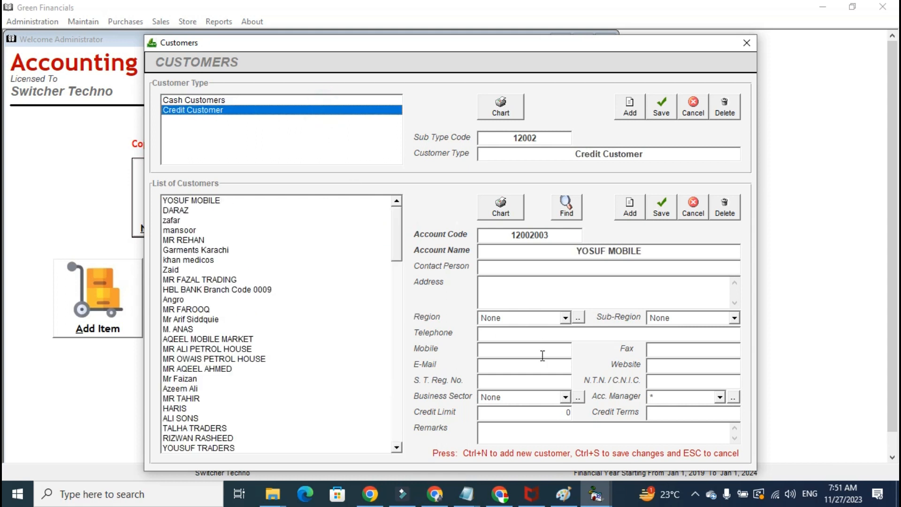
click(617, 214)
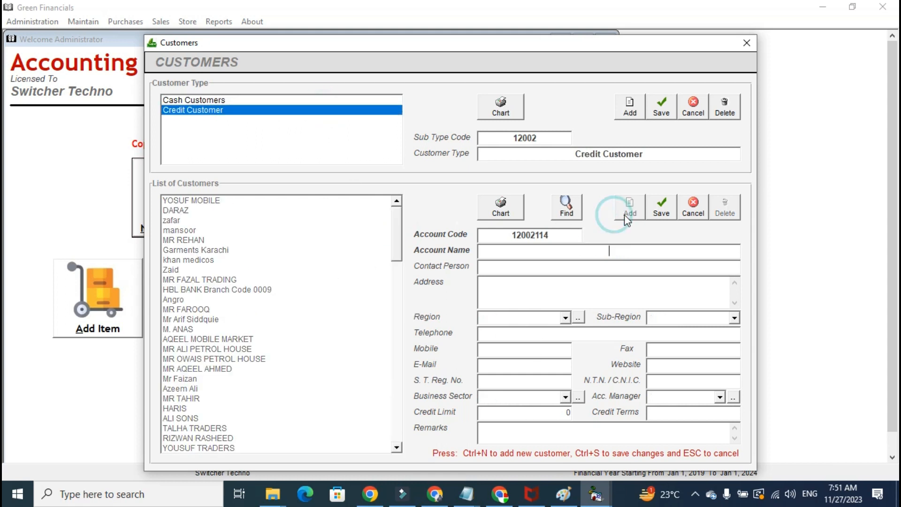
text(m)
key(BackSpace)
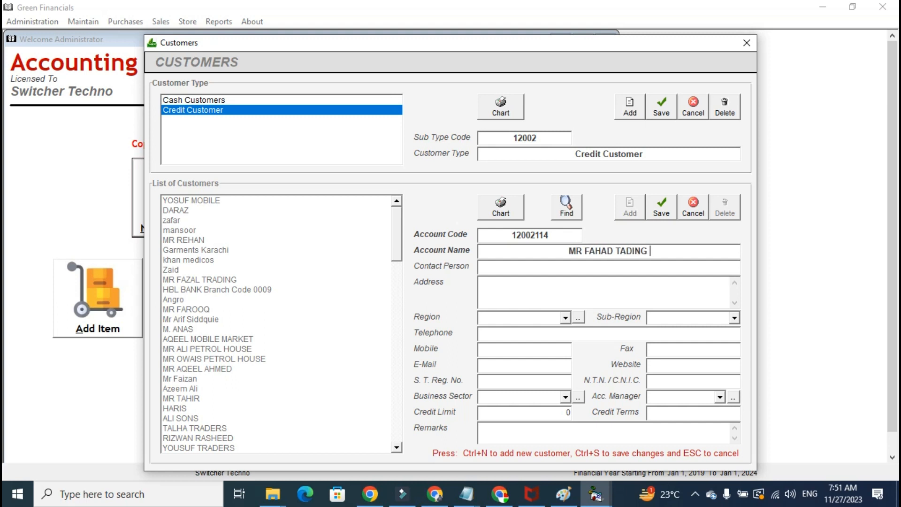
key(Tab)
Step: Set the customer's region to None and leave the credit limit at 0
text(Noth)
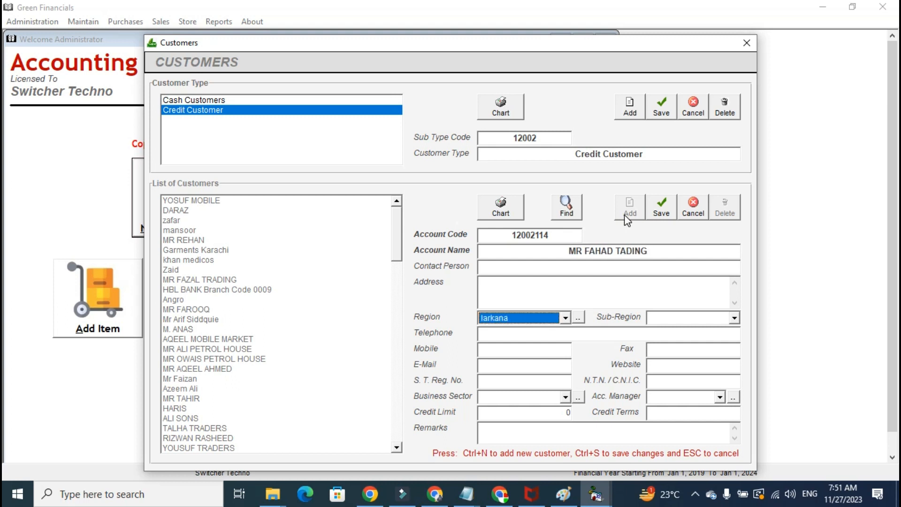
key(Tab)
key(Tab)
key(Tab)
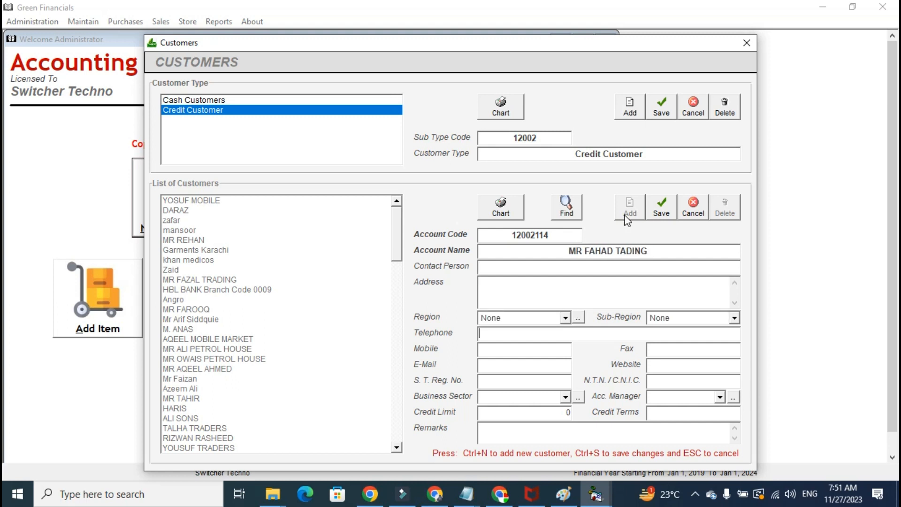
key(Tab)
key(Tab)
key(Tab)
key(Tab)
key(Tab)
click(552, 414)
click(557, 414)
click(553, 413)
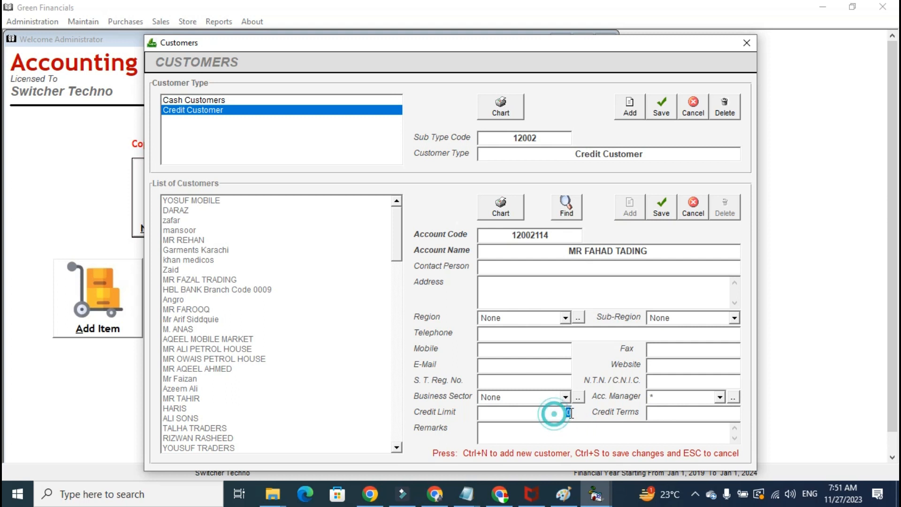
Step: Save the new customer, confirm it in the list, and close customer records
click(669, 201)
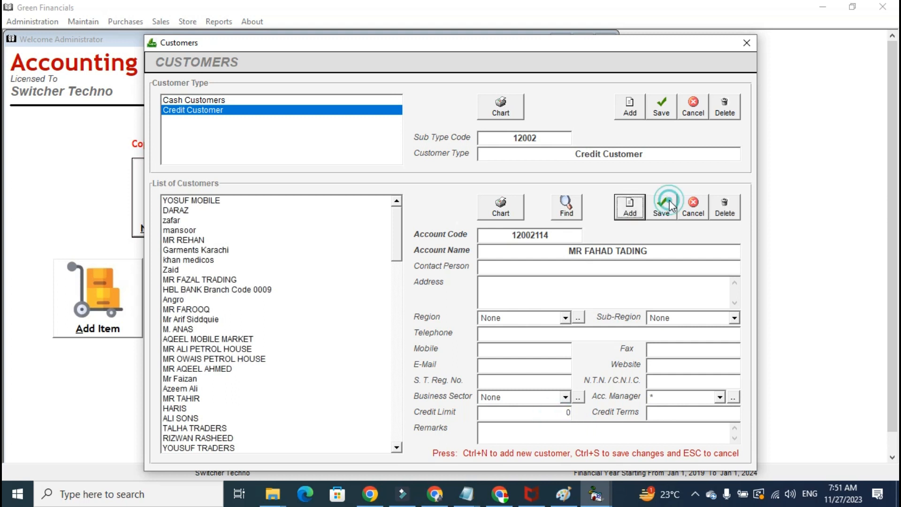
drag(399, 237, 398, 417)
click(360, 449)
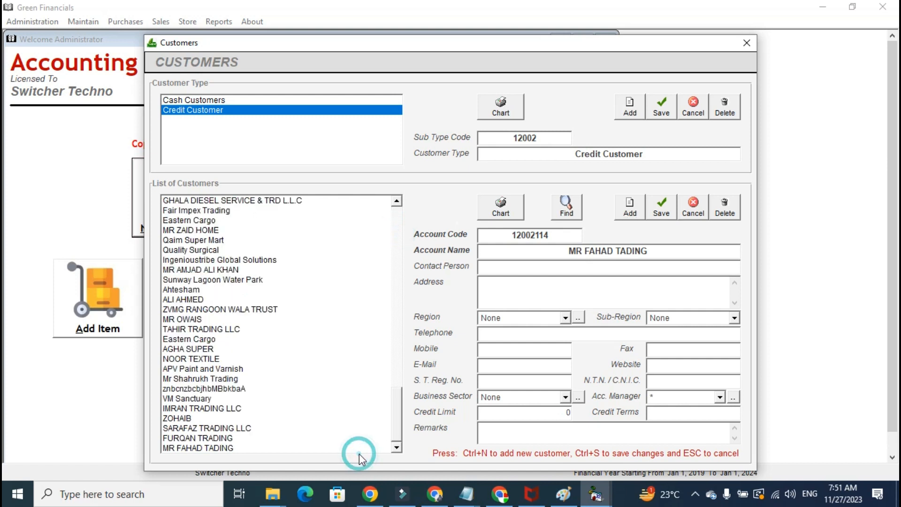
click(652, 214)
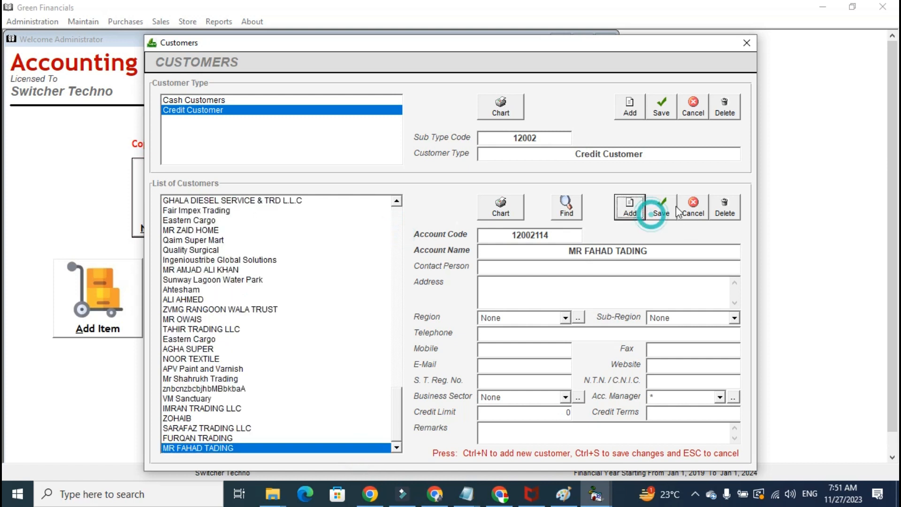
click(746, 43)
Step: Review the credit vendors list and one vendor's details, then close it
click(261, 193)
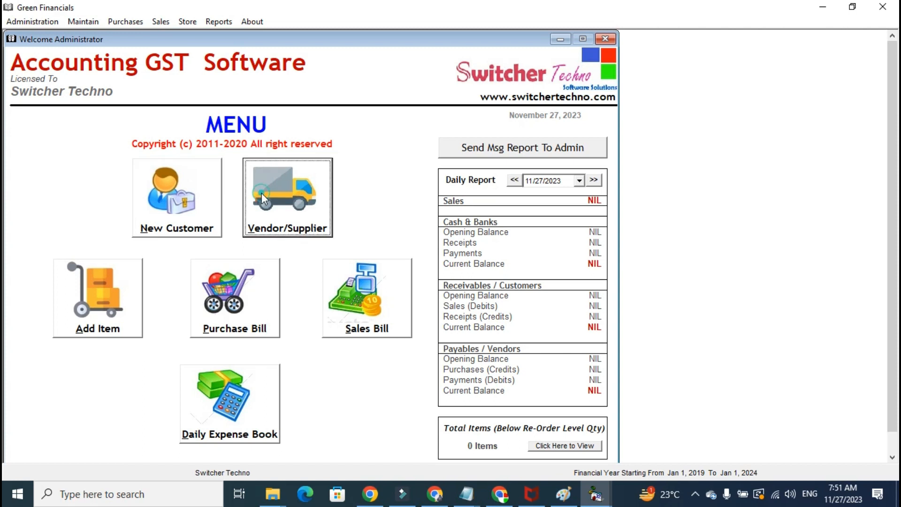
click(275, 129)
click(399, 251)
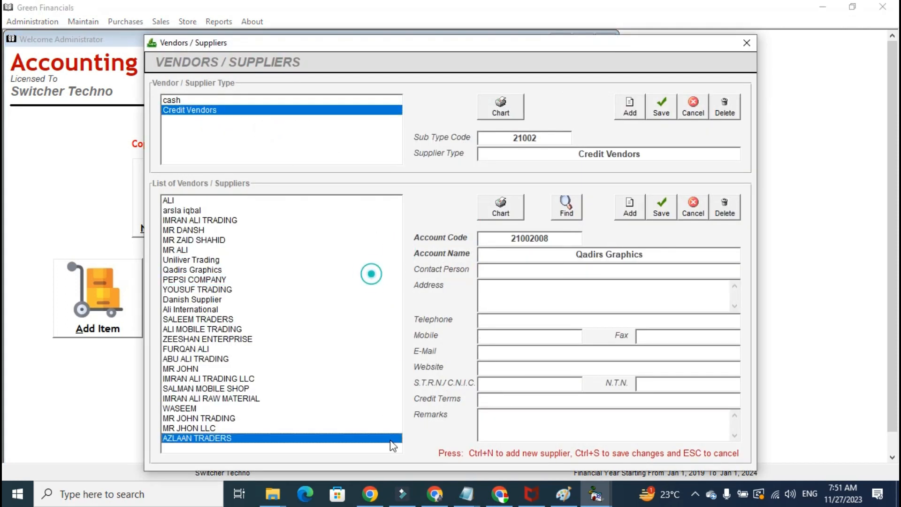
click(747, 43)
Step: Create the TRADING inventory category with a MACHINE sub category
click(103, 295)
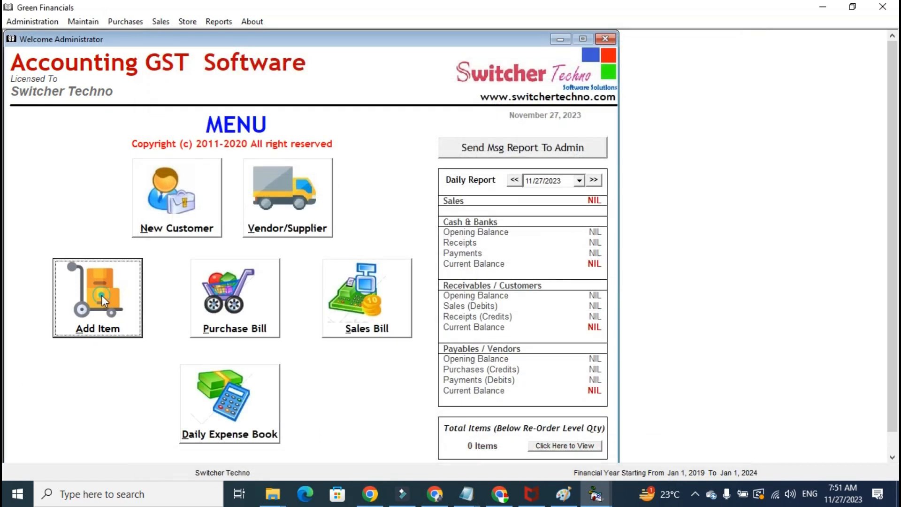
click(622, 113)
text(S)
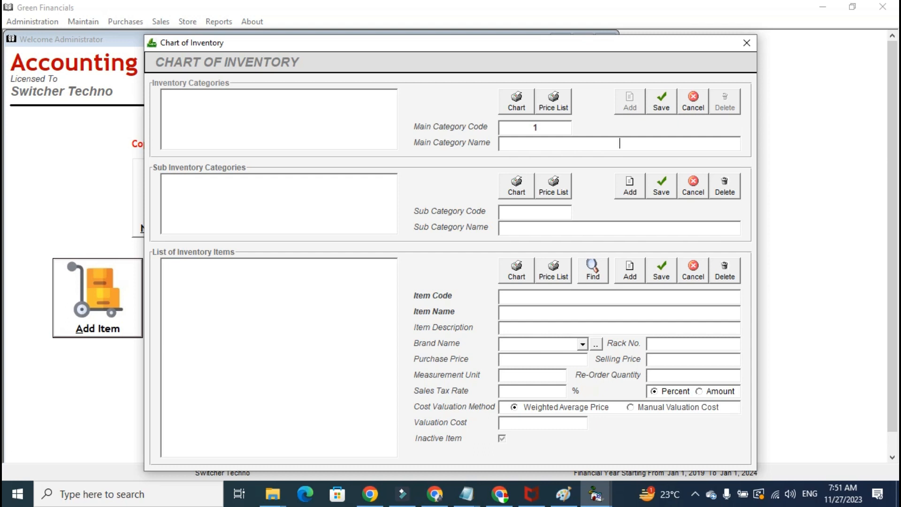
text(TRADING)
click(661, 104)
click(631, 189)
text(MACHINE)
click(661, 187)
click(324, 179)
Step: Add item MACHINE XYZ with purchase price 1500 and selling price 2000
click(637, 277)
text(MACHINE XYZ)
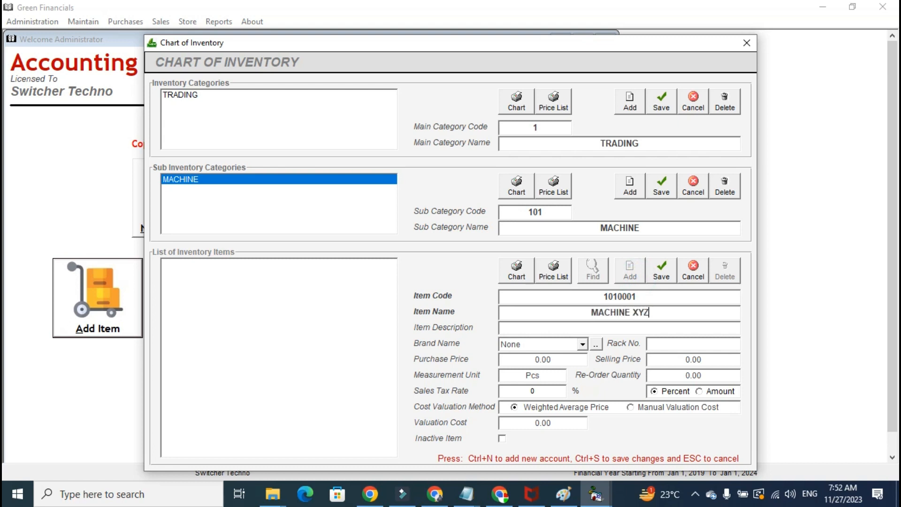
key(Tab)
key(Tab)
key(Tab)
key(Tab)
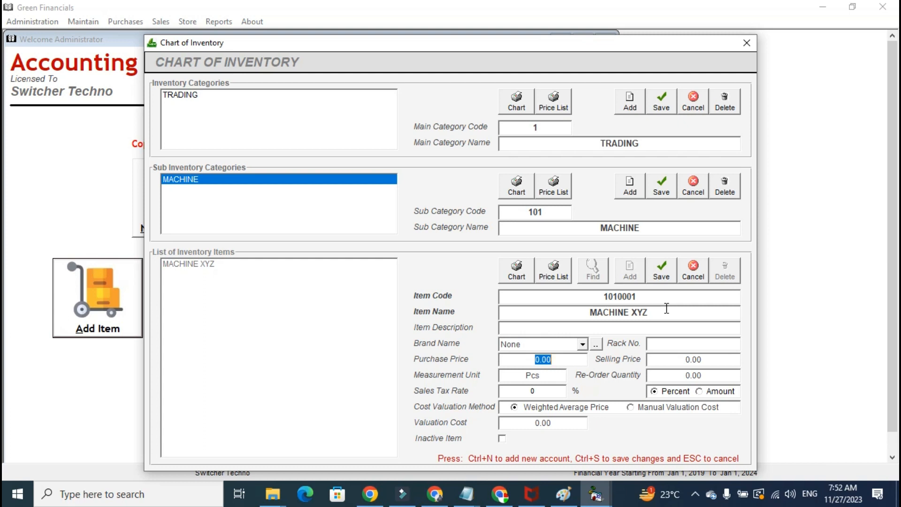
text(1500)
key(Tab)
text(1000)
Step: Review the sales tax rate and re-order quantity, then save MACHINE XYZ
click(556, 393)
mouse_move(555, 393)
mouse_down()
mouse_move(524, 393)
mouse_move(556, 392)
mouse_up()
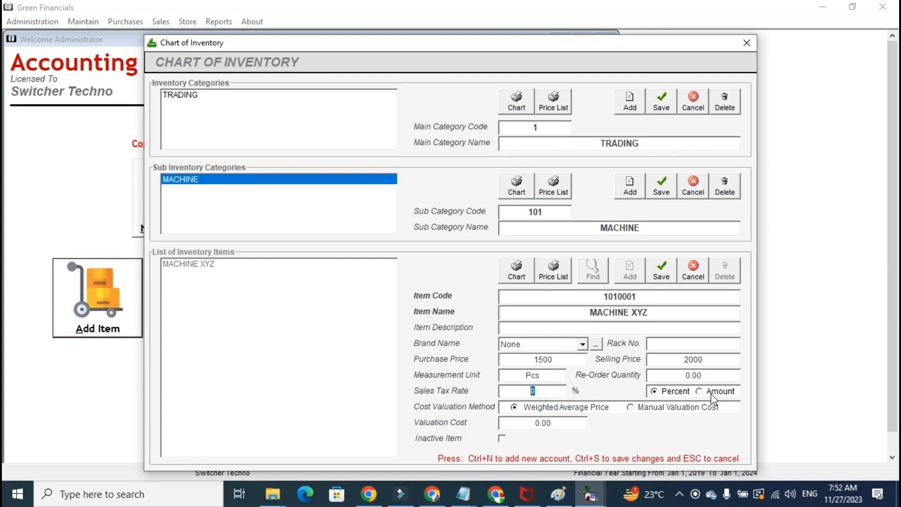
click(694, 375)
click(708, 377)
double_click(708, 377)
click(708, 376)
double_click(708, 377)
click(708, 377)
double_click(708, 377)
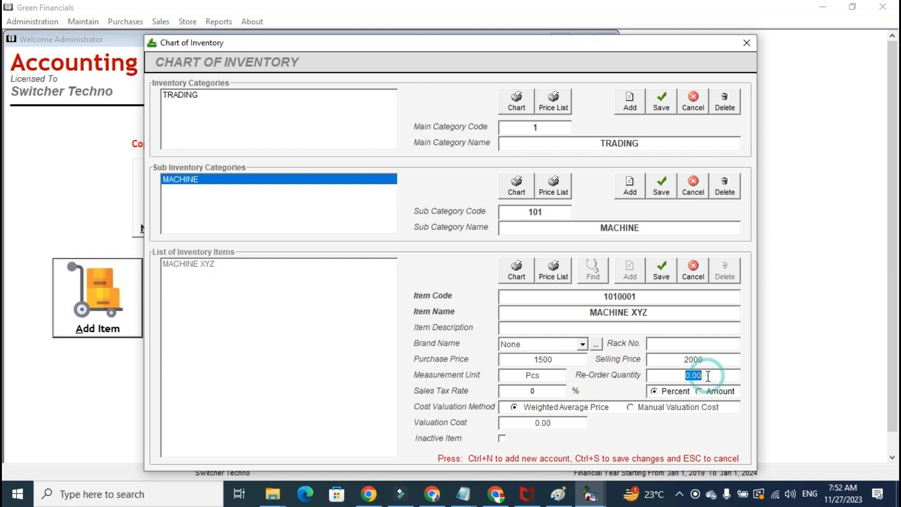
click(708, 377)
click(659, 270)
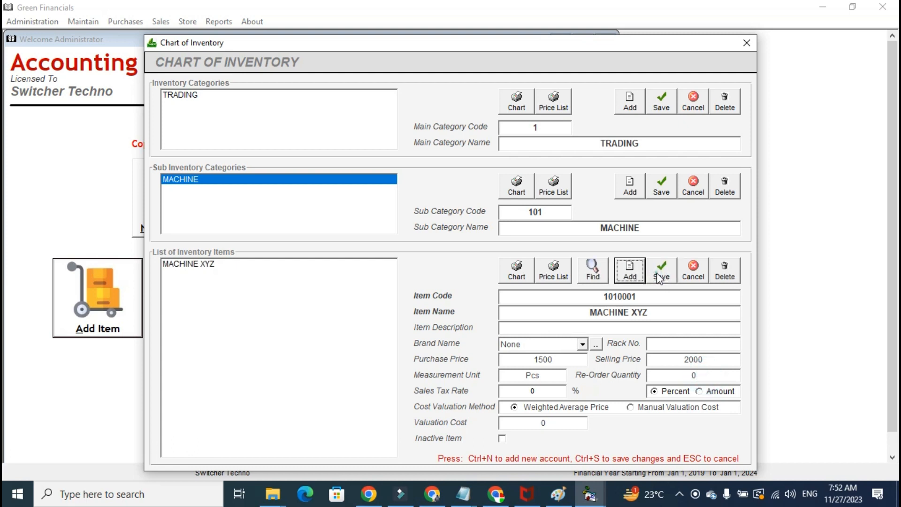
click(348, 304)
Step: Confirm MACHINE XYZ is listed under TRADING and MACHINE, then close Chart of Inventory
click(318, 117)
click(322, 206)
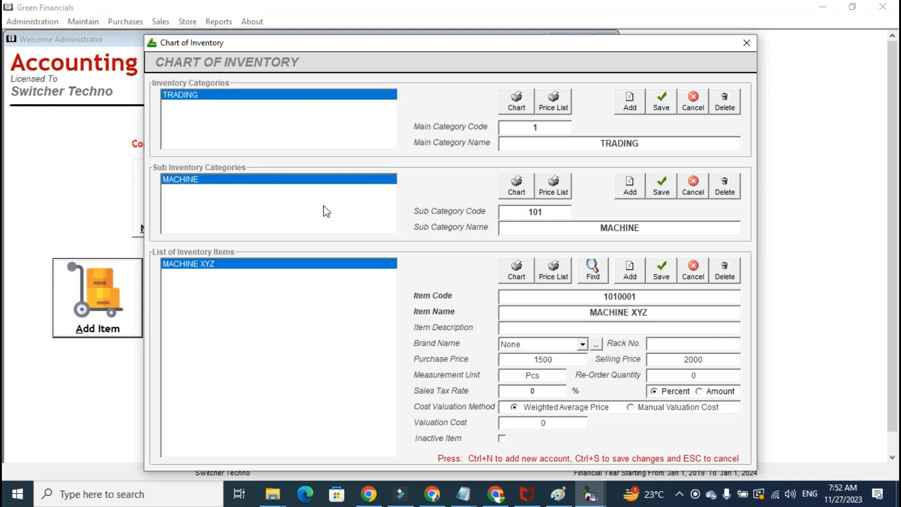
click(322, 121)
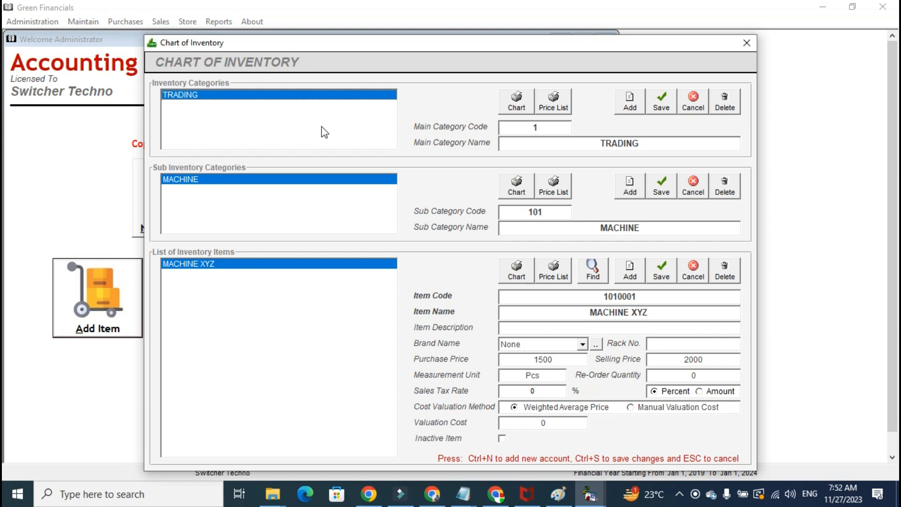
click(297, 243)
click(288, 281)
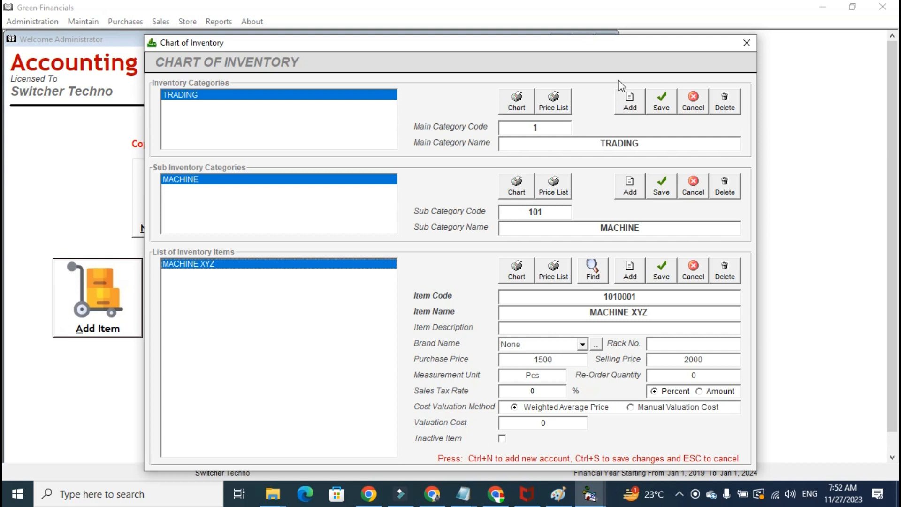
click(746, 42)
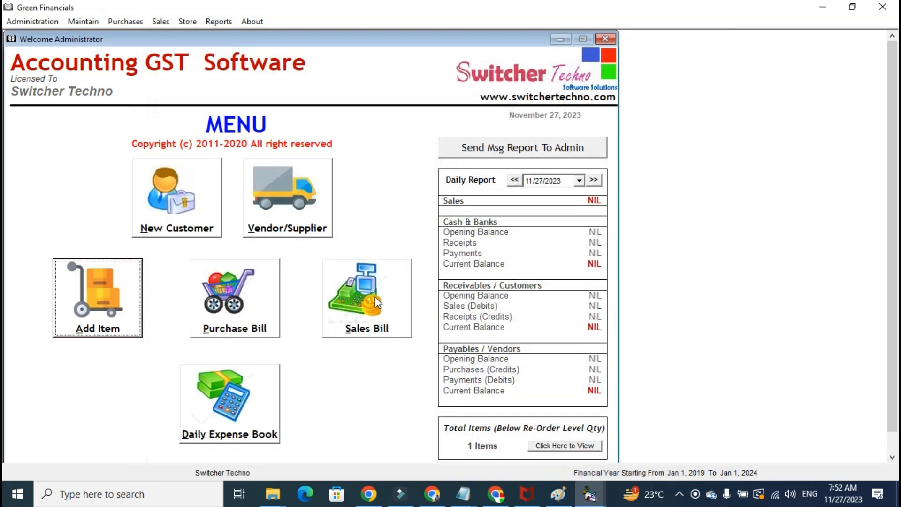
Step: Start a sales-tax purchase from PEPSI COMPANY with vendor invoice number 83838
click(135, 26)
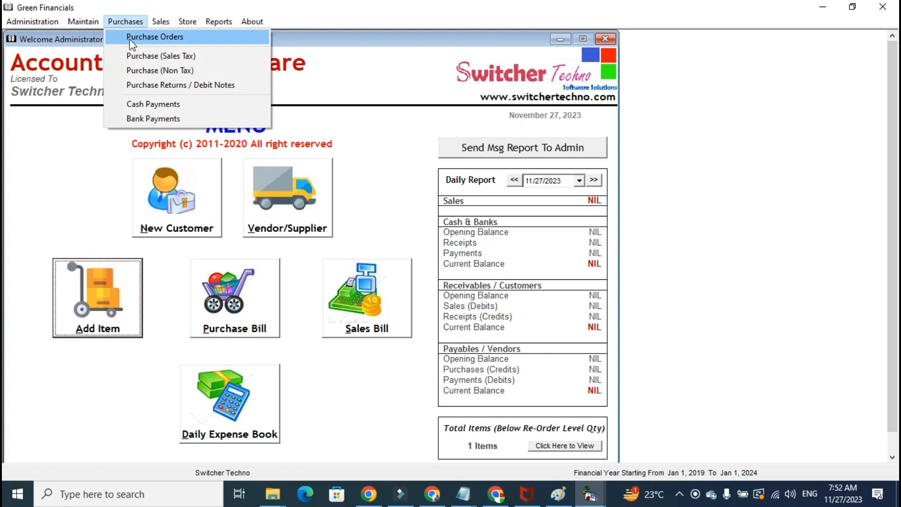
click(197, 57)
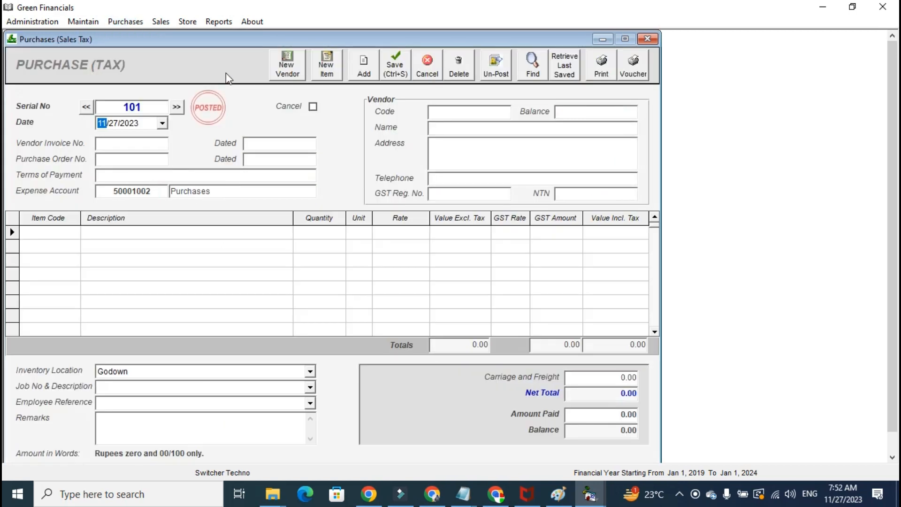
click(465, 113)
text(s)
key(Down)
key(Down)
key(Down)
key(Down)
key(Down)
key(Down)
key(Return)
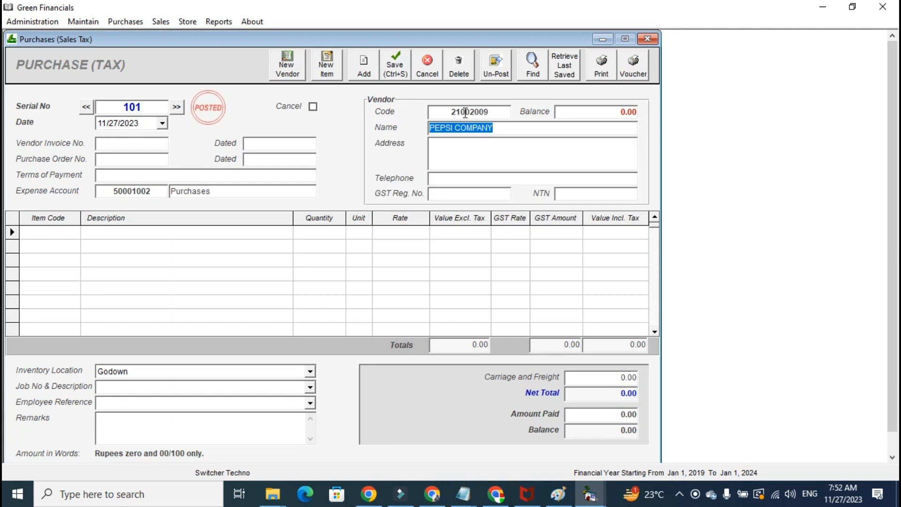
click(121, 148)
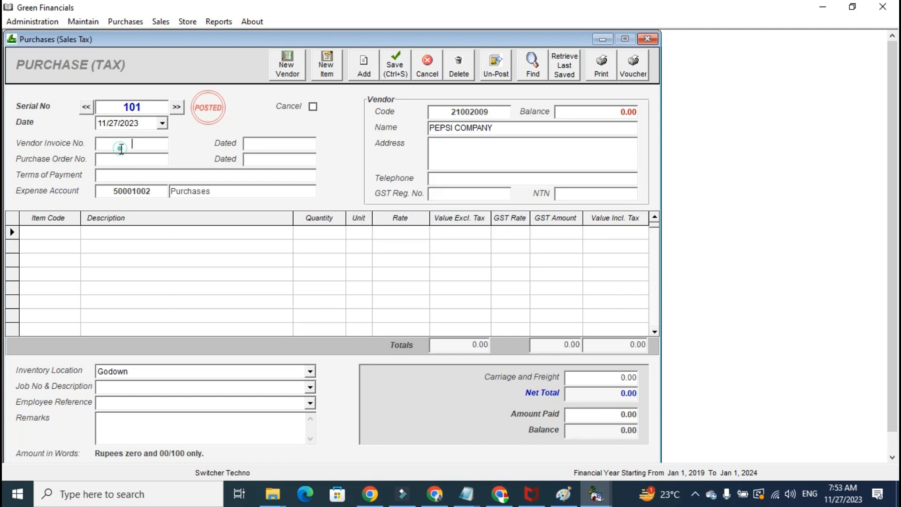
text(83838)
Step: Add 2 MACHINE XYZ at 17% GST and record 2000 as the amount paid
click(74, 236)
double_click(74, 241)
key(Return)
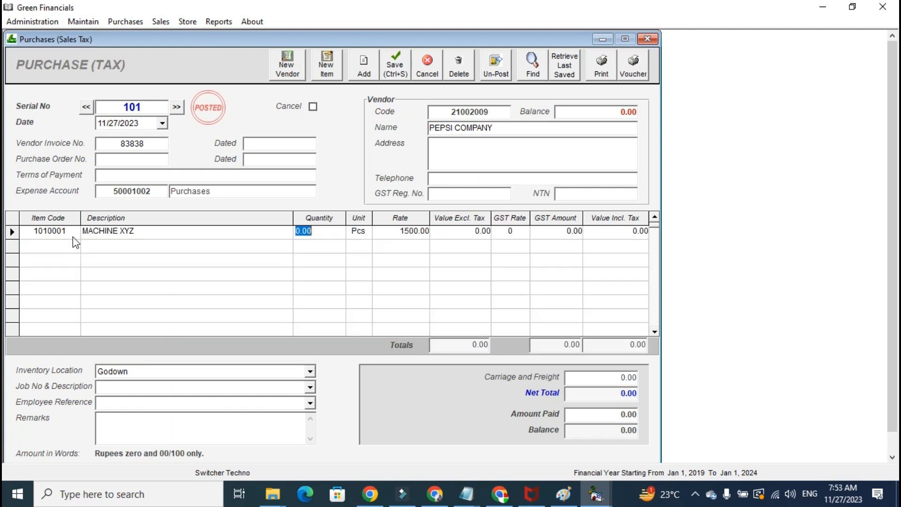
text(2)
key(Return)
key(Return)
key(Return)
key(Return)
text(17)
key(Return)
key(Return)
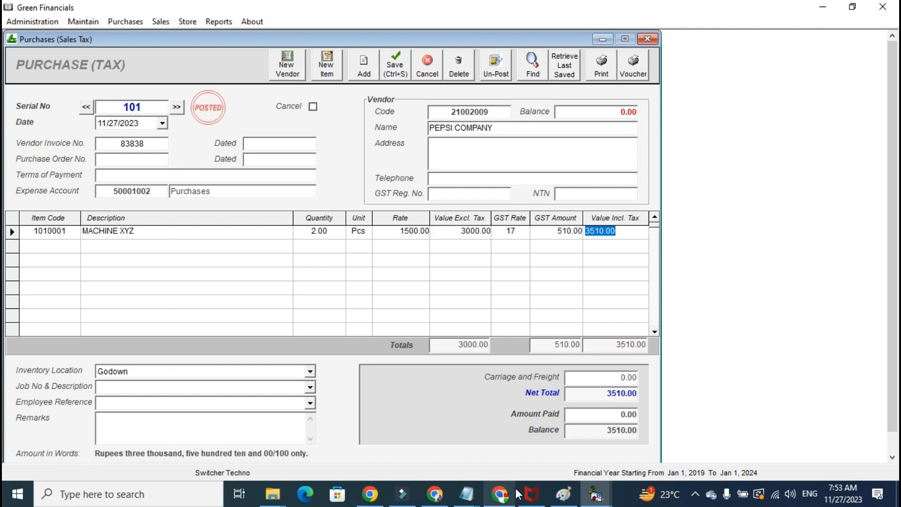
click(612, 397)
click(620, 414)
text(2000)
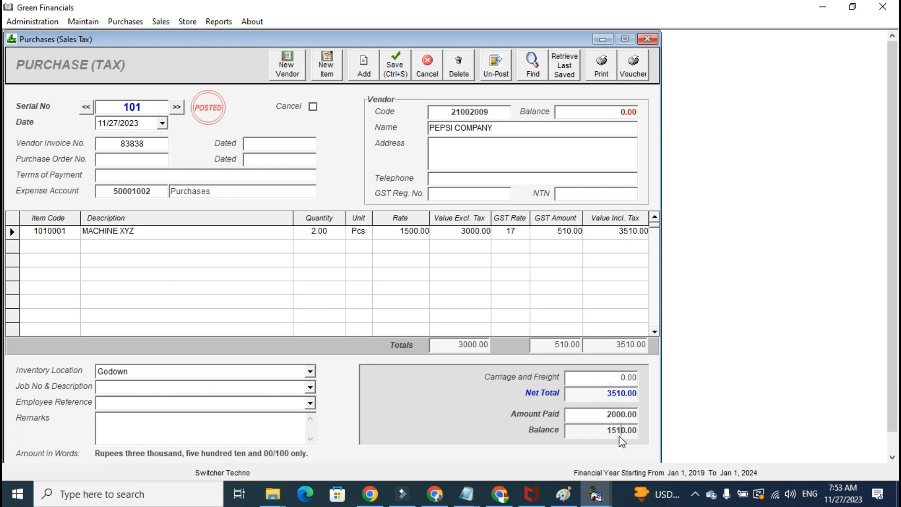
Step: Preview purchase invoice 101 without printing, then close the preview and non-tax purchase form
click(603, 75)
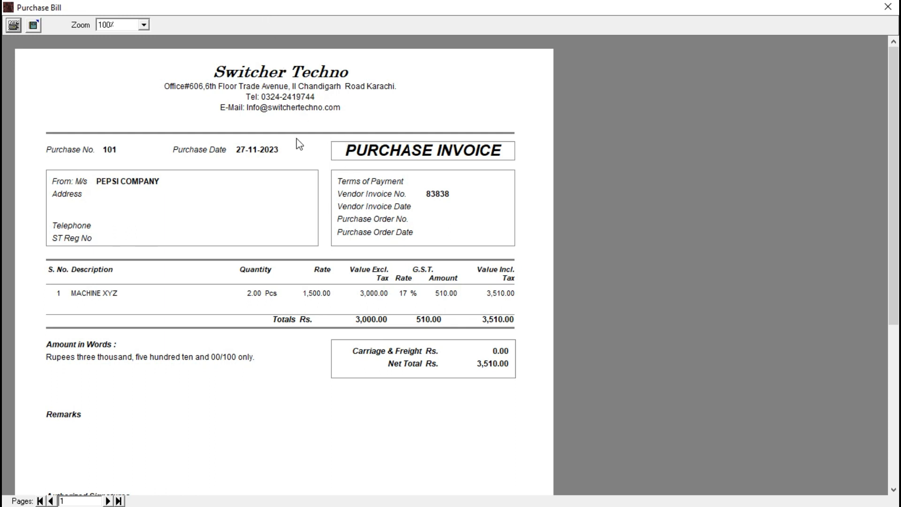
click(14, 25)
click(276, 288)
click(895, 11)
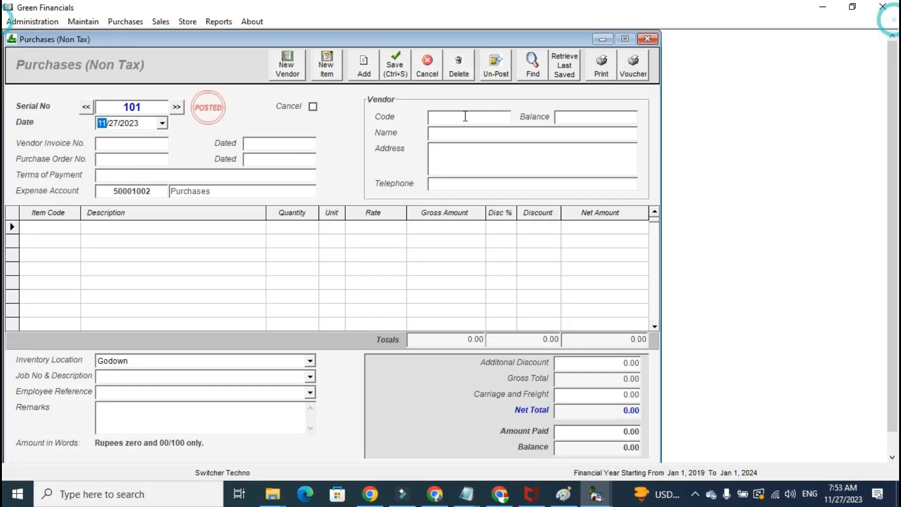
click(646, 39)
click(161, 21)
Step: Start a sales tax invoice for the newly added credit customer
click(190, 45)
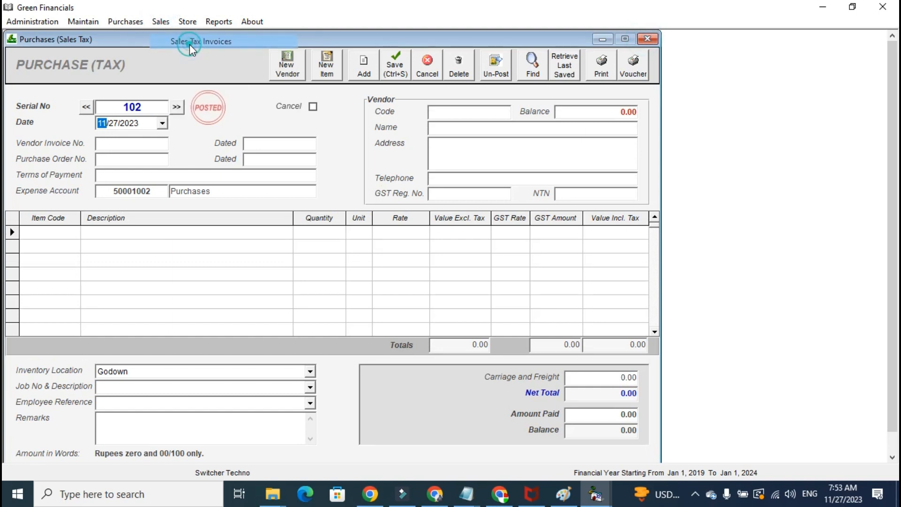
click(461, 113)
text(S)
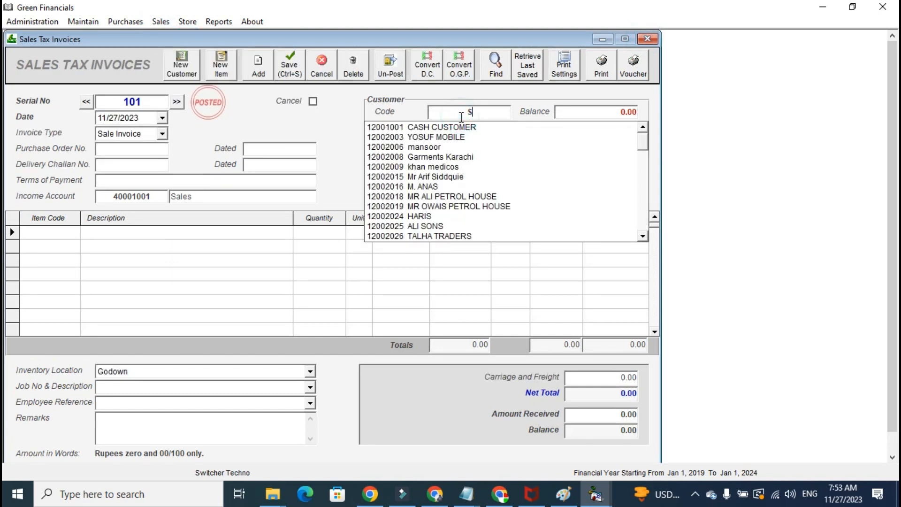
key(BackSpace)
text(FAHAD)
key(Down)
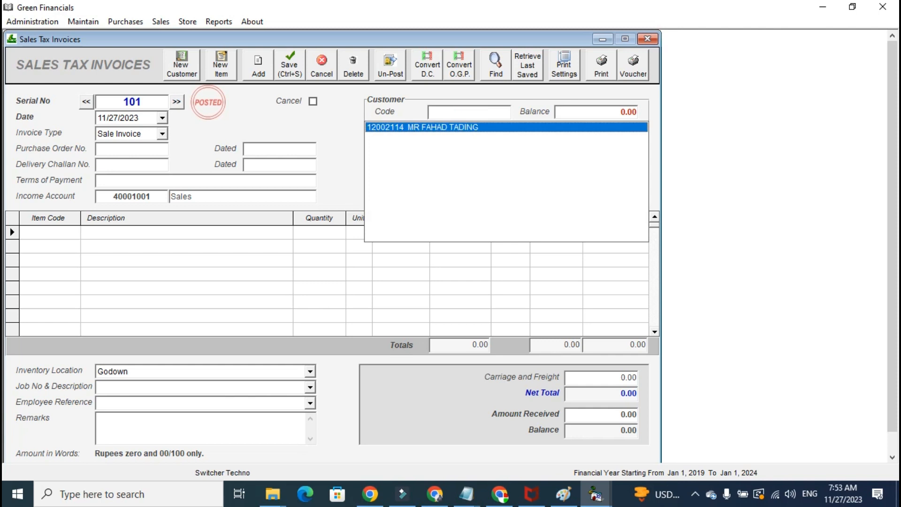
key(Return)
Step: Bill 1 MACHINE XYZ at 17% tax and preview the 2,340 invoice
click(50, 233)
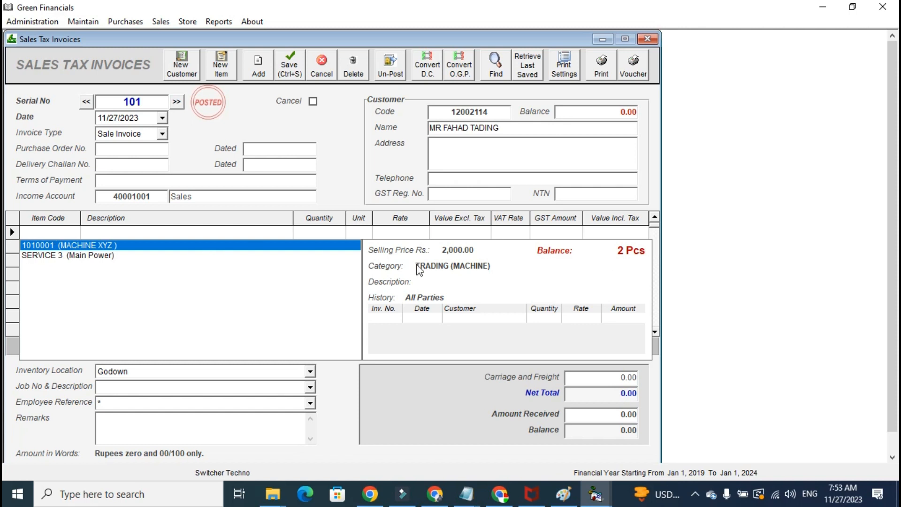
key(Return)
key(Return)
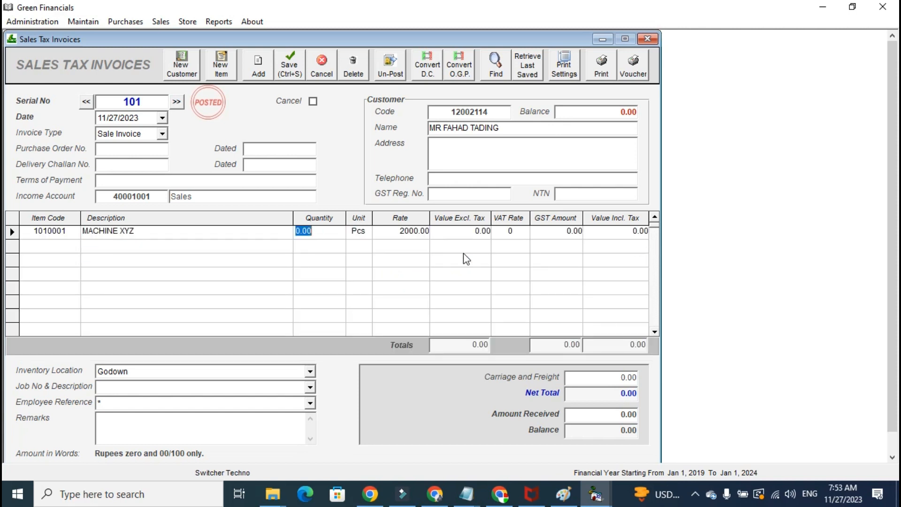
key(Return)
key(Return)
key(Return)
key(Return)
text(1)
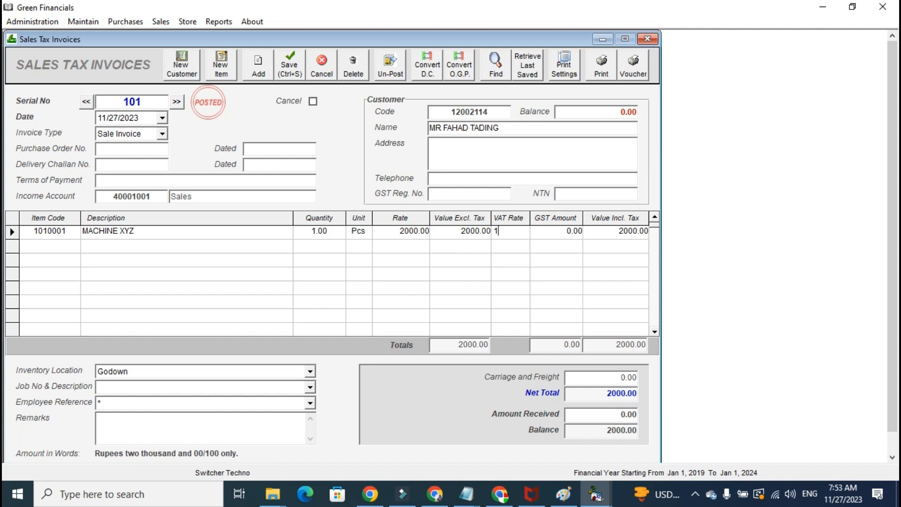
text(7)
key(Return)
key(Return)
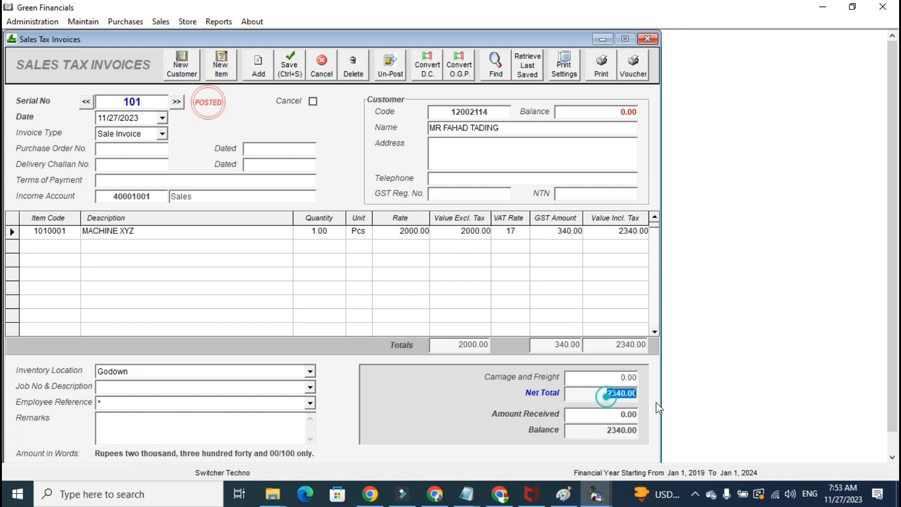
click(606, 416)
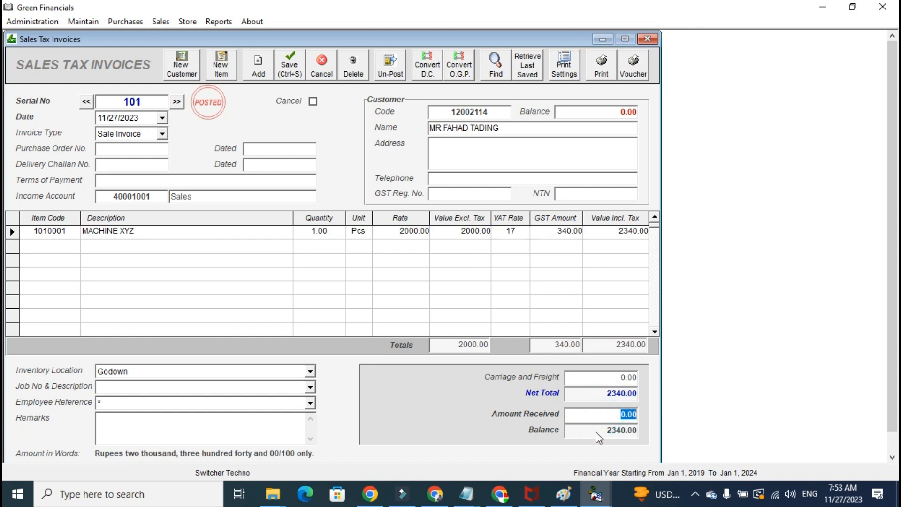
click(598, 80)
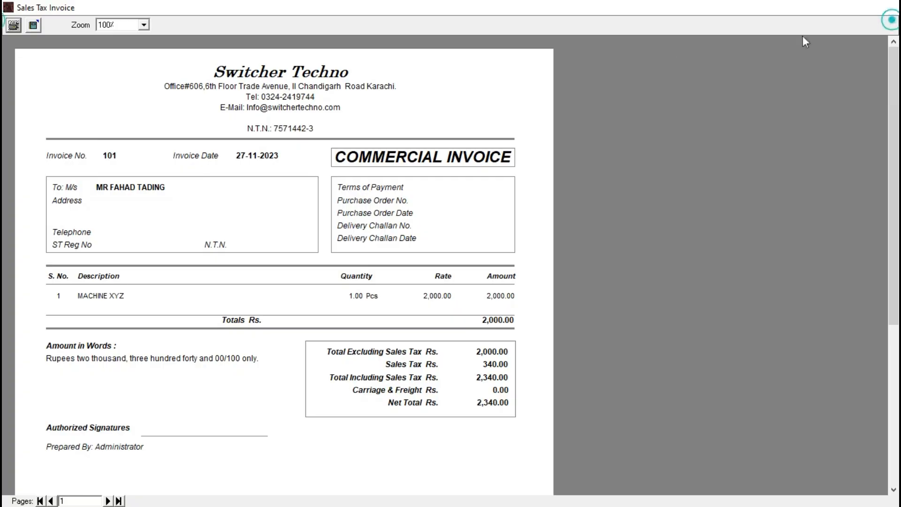
Step: Save Sales Tax Invoice as the print layout, preview invoice 101, then close the sales form
click(888, 7)
click(564, 66)
click(402, 217)
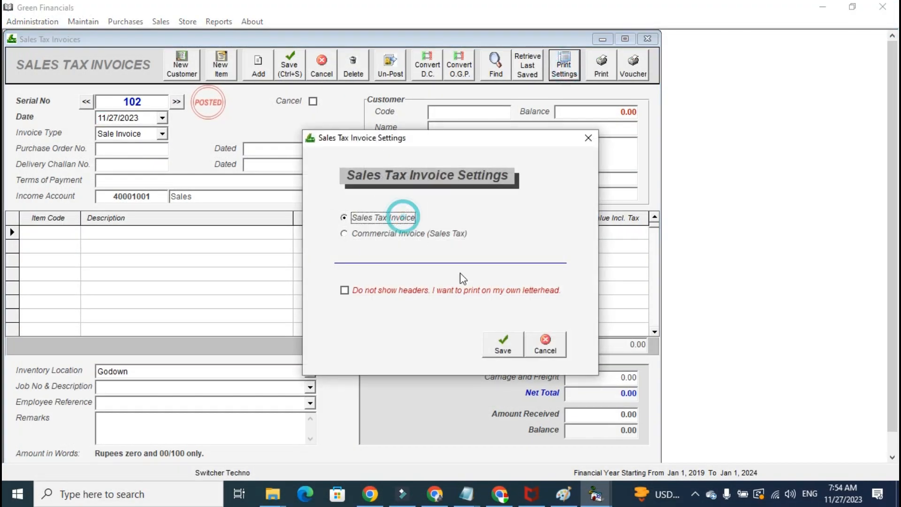
click(498, 347)
click(86, 101)
click(602, 65)
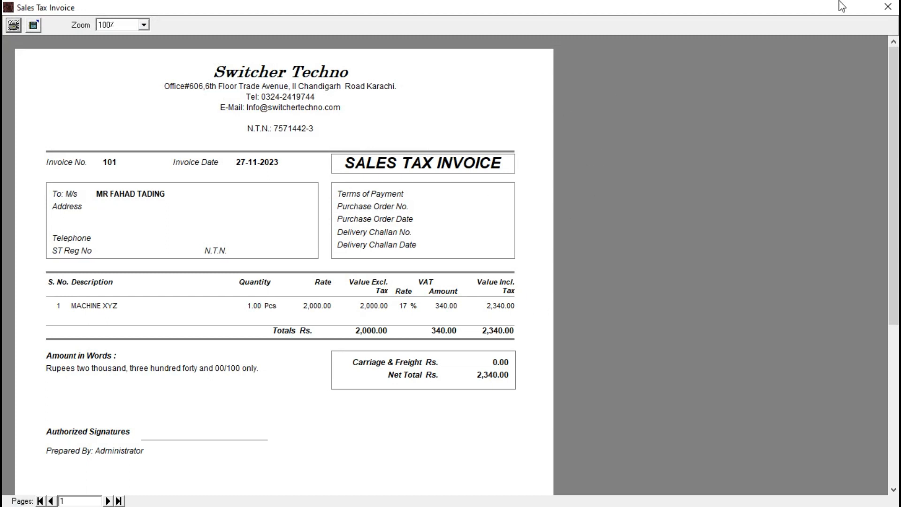
click(888, 6)
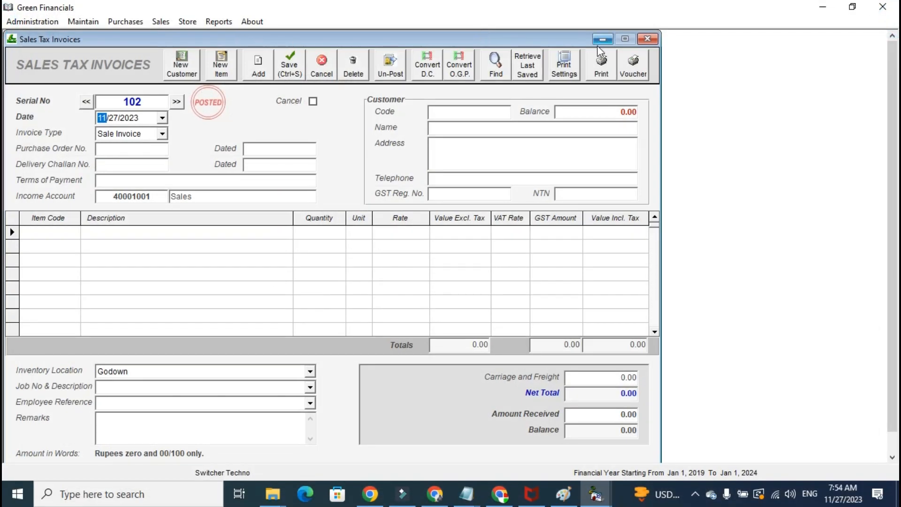
click(646, 39)
click(219, 22)
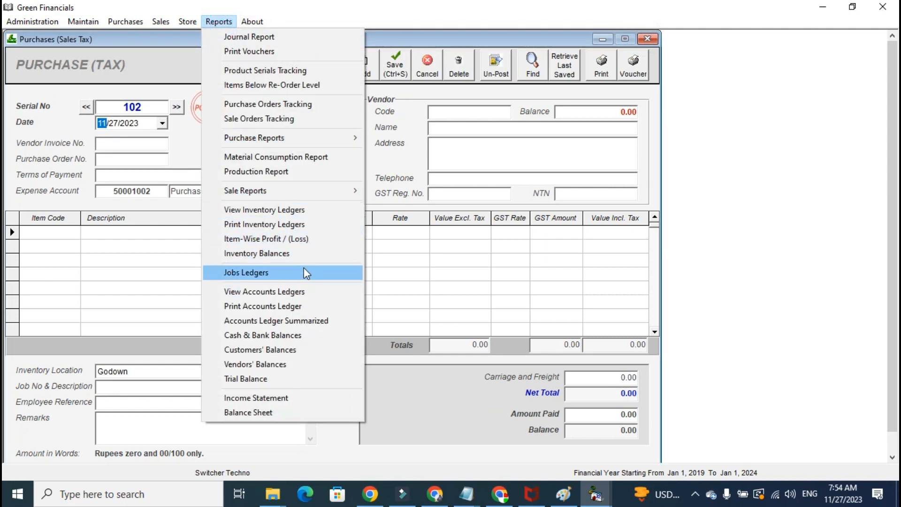
Step: Display inventory balances and preview MACHINE XYZ's ledger showing its purchase and sale
click(305, 252)
click(519, 162)
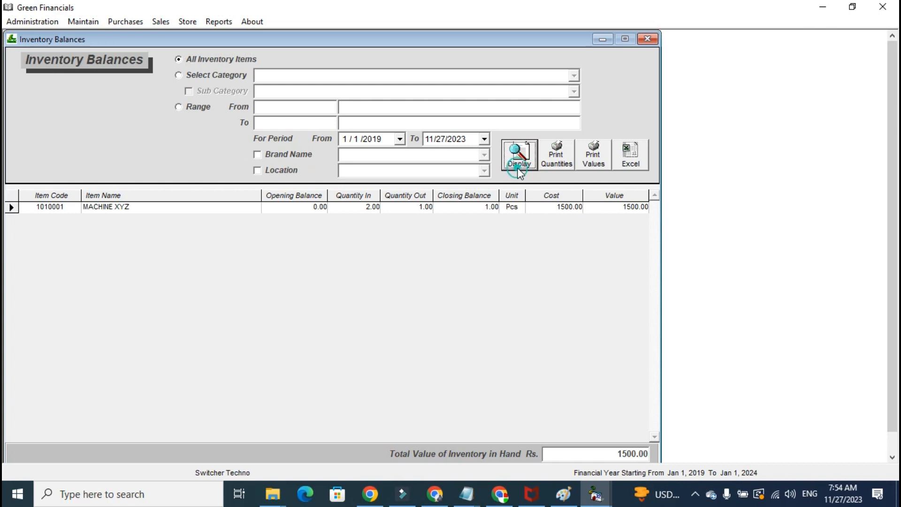
click(355, 207)
click(468, 209)
double_click(468, 210)
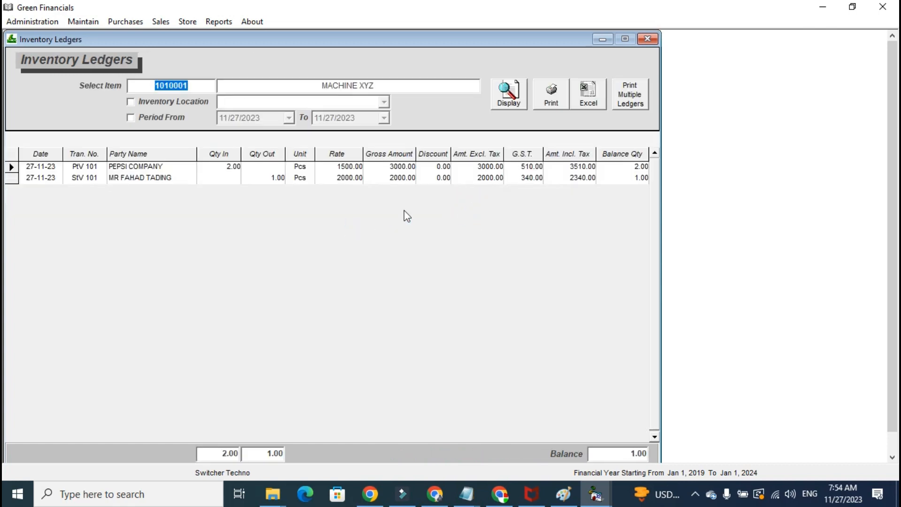
click(226, 168)
click(252, 181)
click(405, 210)
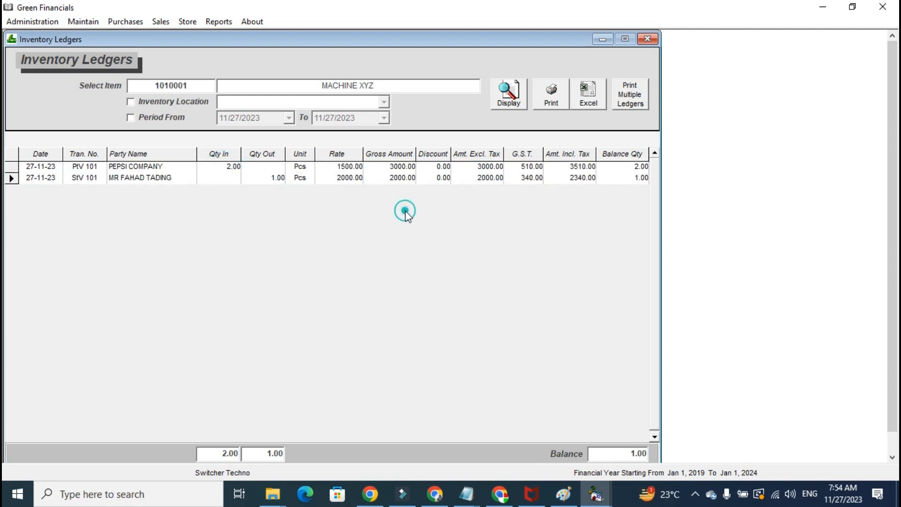
click(544, 97)
click(889, 6)
Step: Try the ledger's location and date period filters, then close both inventory reports
click(172, 104)
click(172, 115)
click(173, 102)
click(289, 117)
click(288, 117)
click(647, 38)
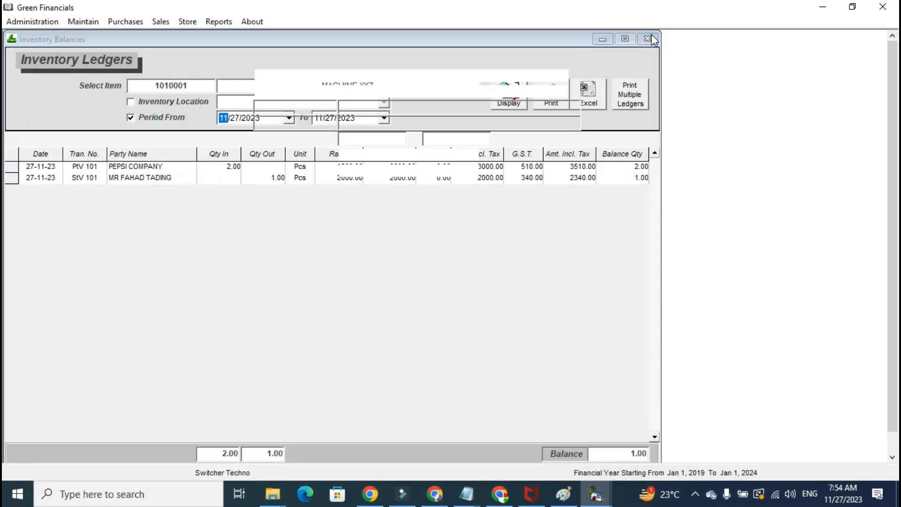
click(648, 37)
click(229, 23)
Step: Display the Purchase Register filtered to sales-tax purchases, checking the G.S.T. total of 510.00
click(223, 21)
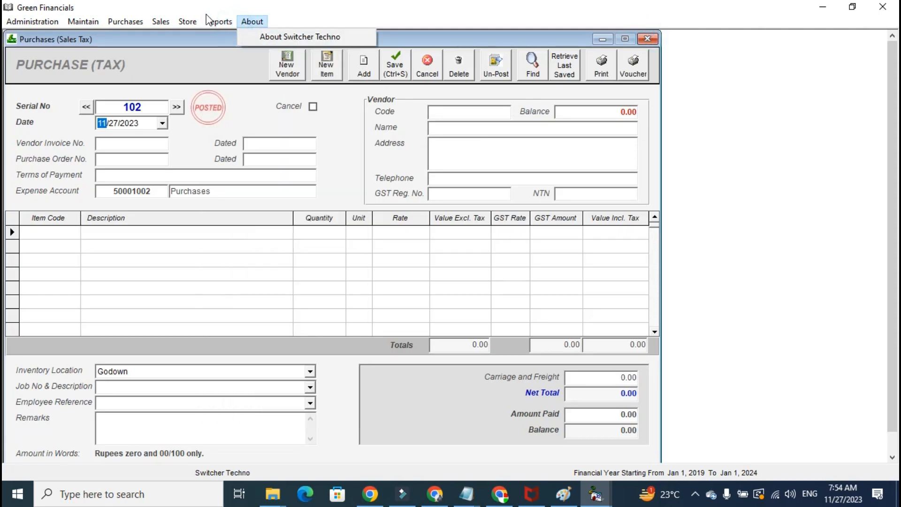
click(215, 21)
mouse_move(311, 137)
click(397, 152)
click(545, 101)
click(353, 65)
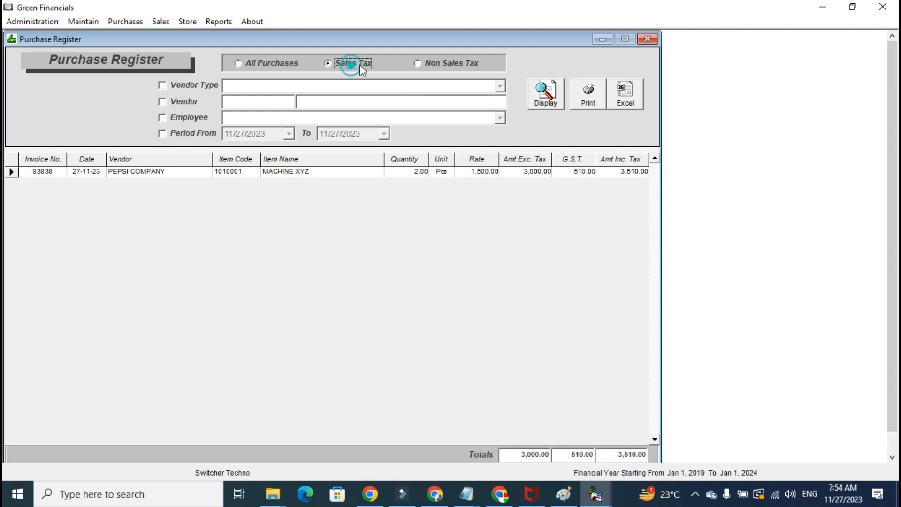
click(544, 94)
click(465, 65)
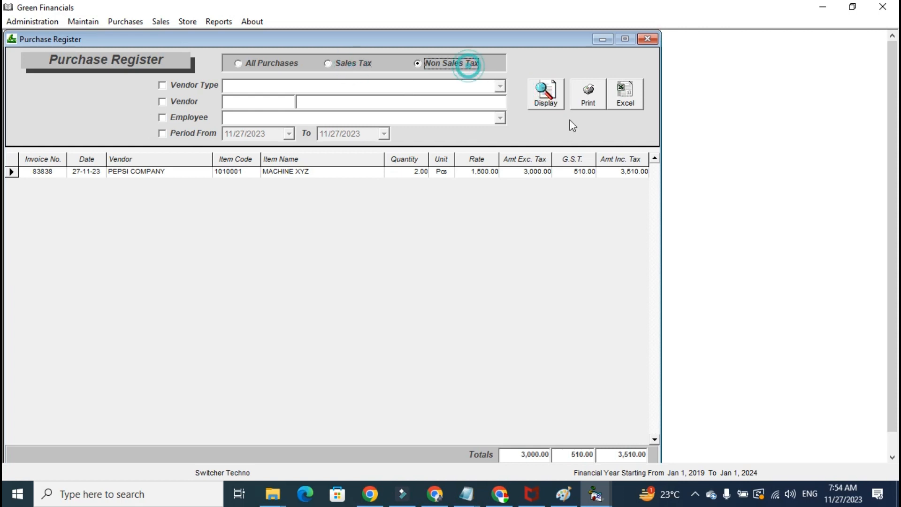
click(548, 102)
click(368, 69)
click(553, 101)
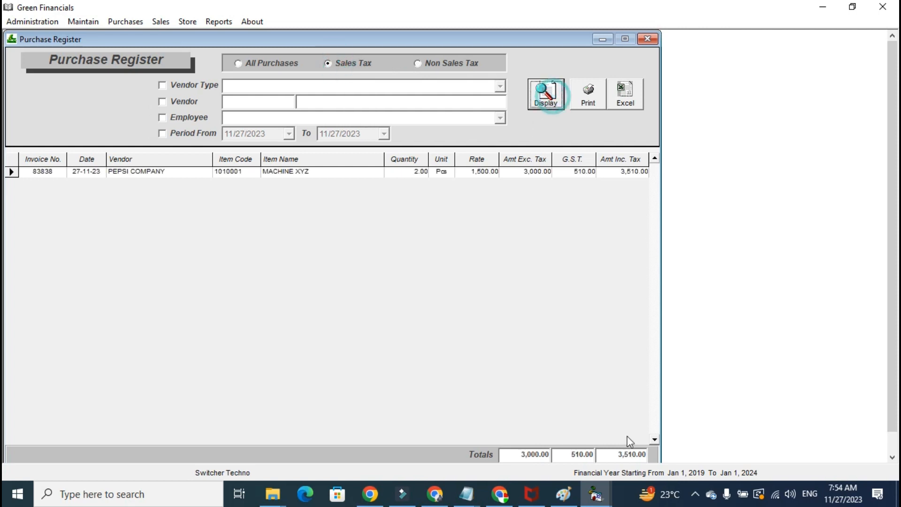
double_click(564, 452)
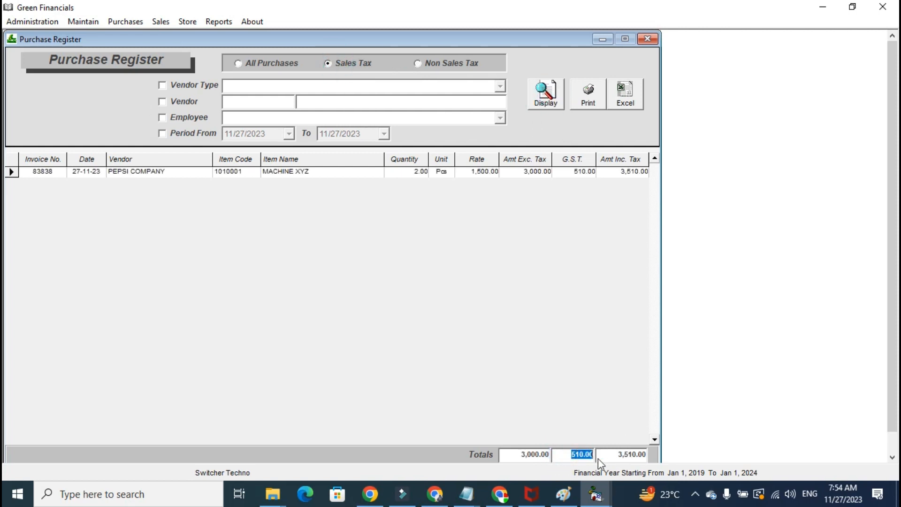
Step: Tick Period From on the Purchase Register and adjust the start date's year
click(197, 134)
click(289, 133)
click(289, 134)
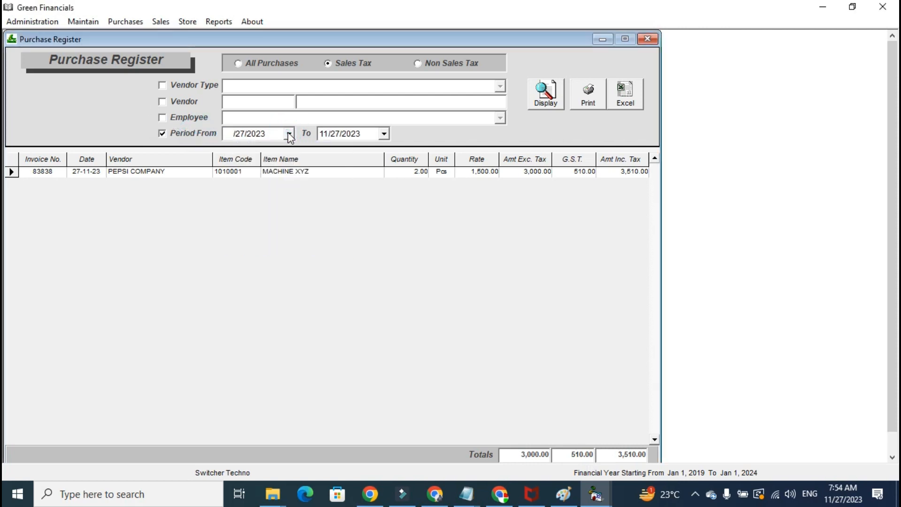
click(278, 133)
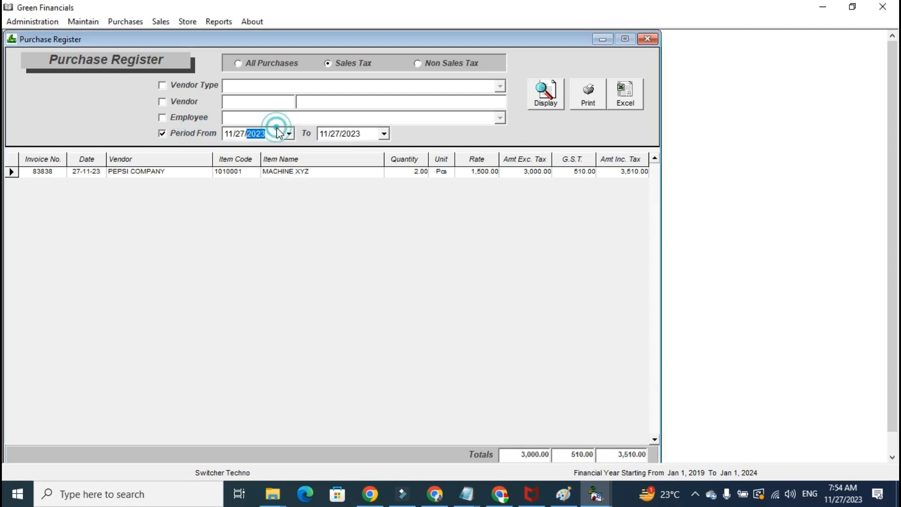
Step: Display the Sale Register (G.S.T. 340.00, total 2,340.00), then bring up the accounts ledgers view
click(218, 22)
mouse_move(289, 190)
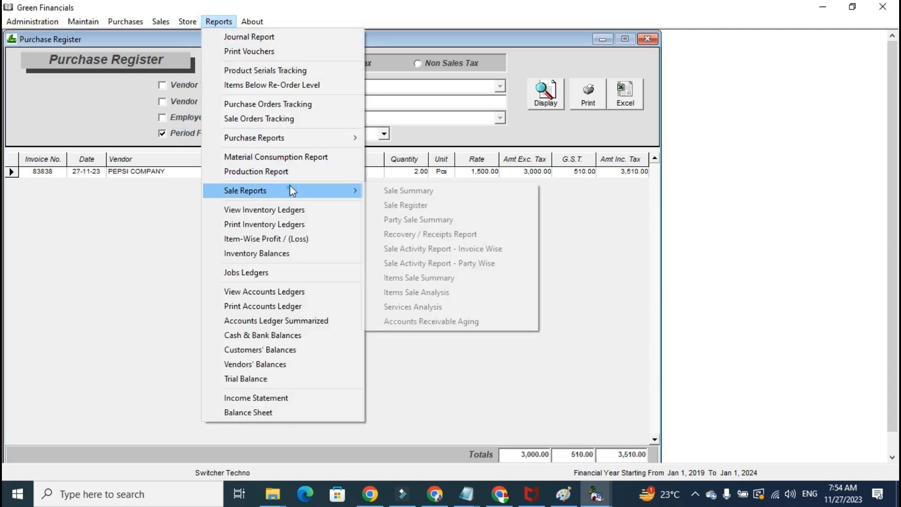
click(381, 207)
click(546, 108)
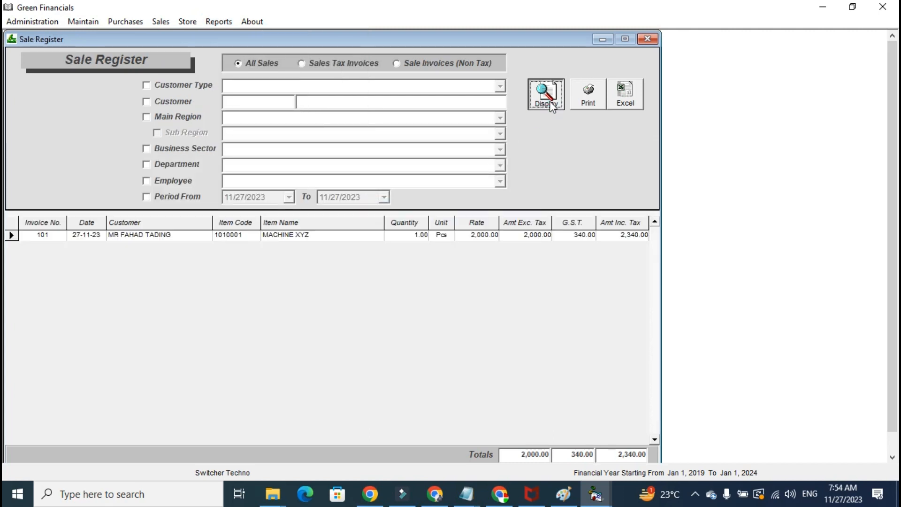
click(557, 454)
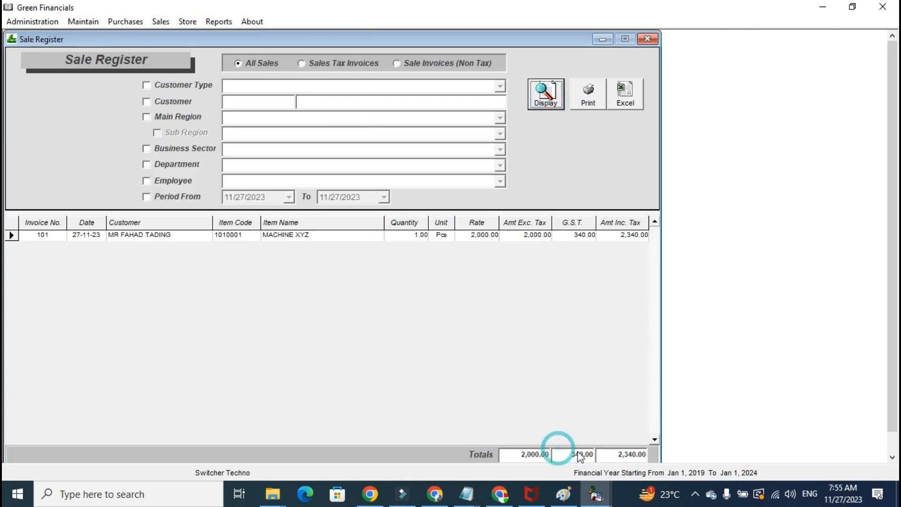
drag(575, 454, 592, 459)
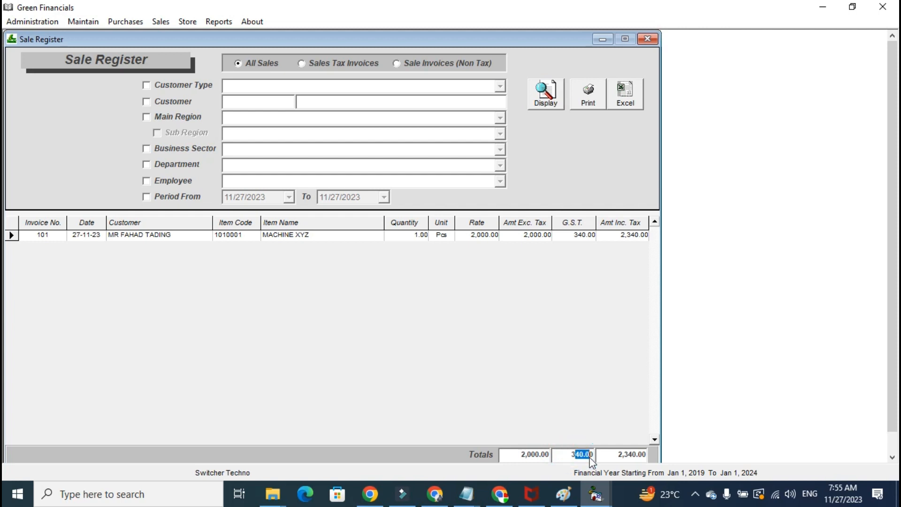
click(623, 456)
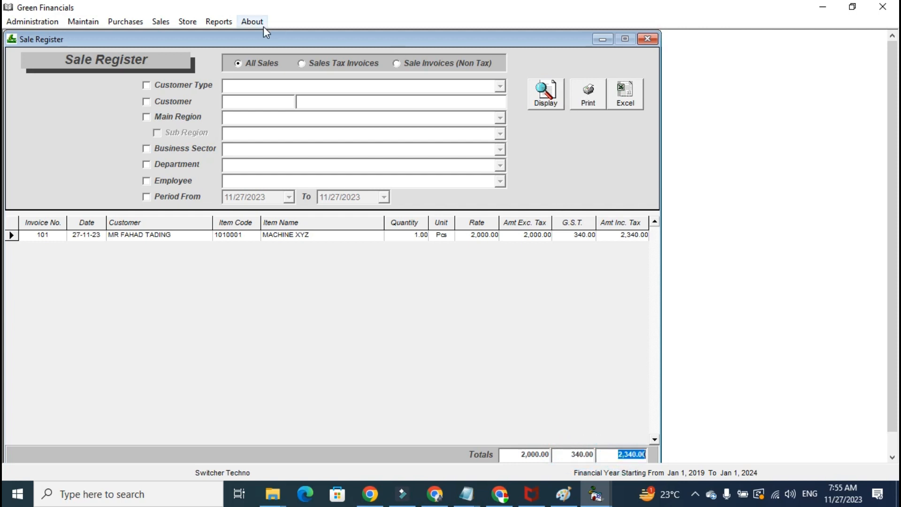
click(216, 21)
click(278, 291)
Step: Display and print-preview the Sales Tax Payable ledger, then close the ledgers window
text(SALE)
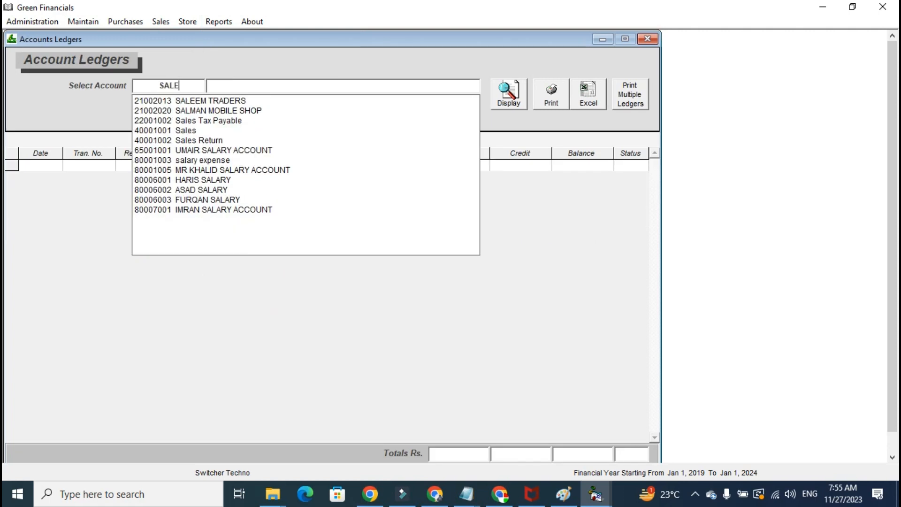
key(Down)
key(Down)
key(Return)
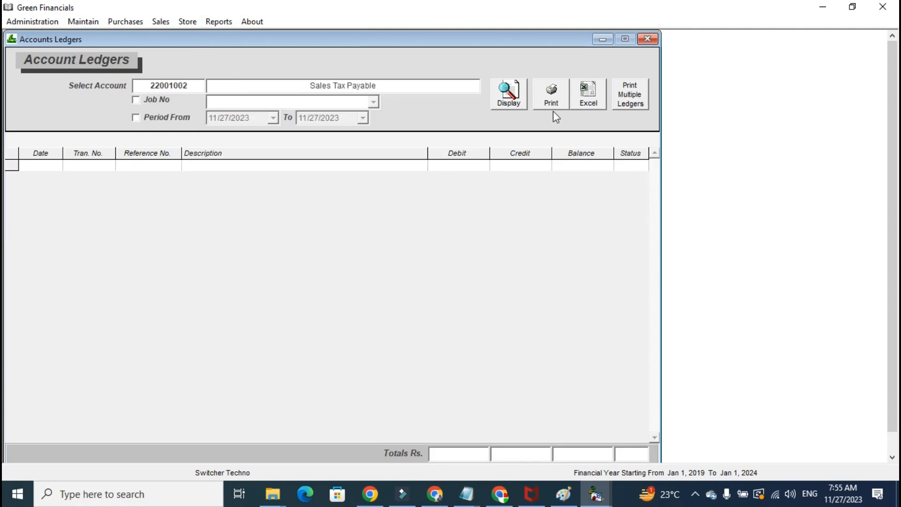
click(513, 96)
click(547, 99)
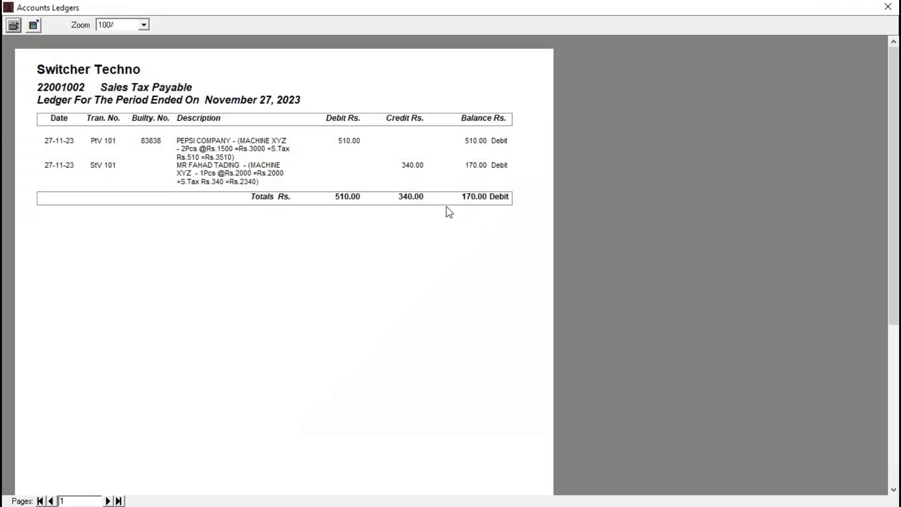
click(895, 6)
click(648, 40)
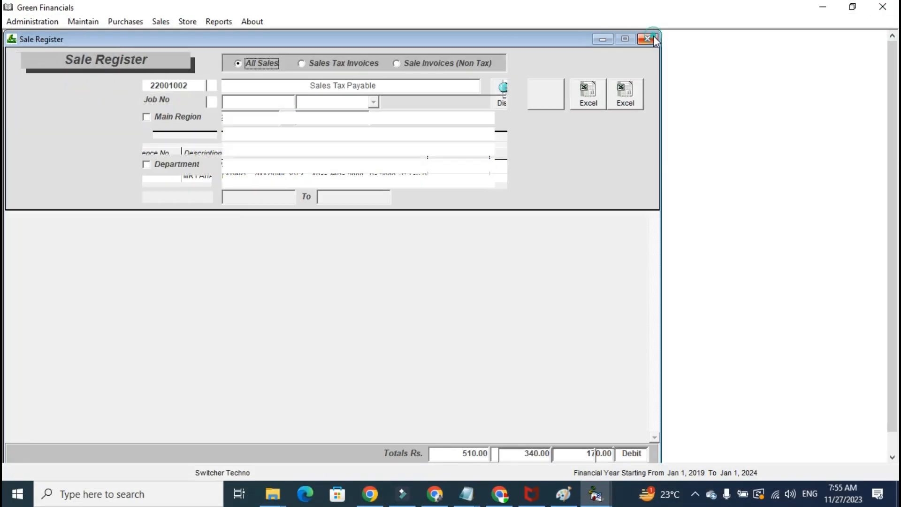
Step: Open Inventory Balances and show the item-wise profit, confirming MACHINE XYZ's 500.00 profit
click(220, 22)
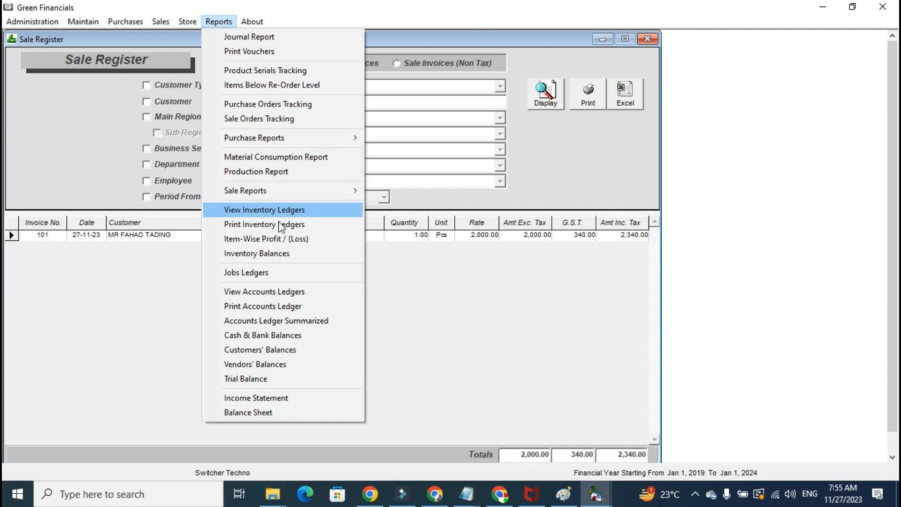
click(284, 253)
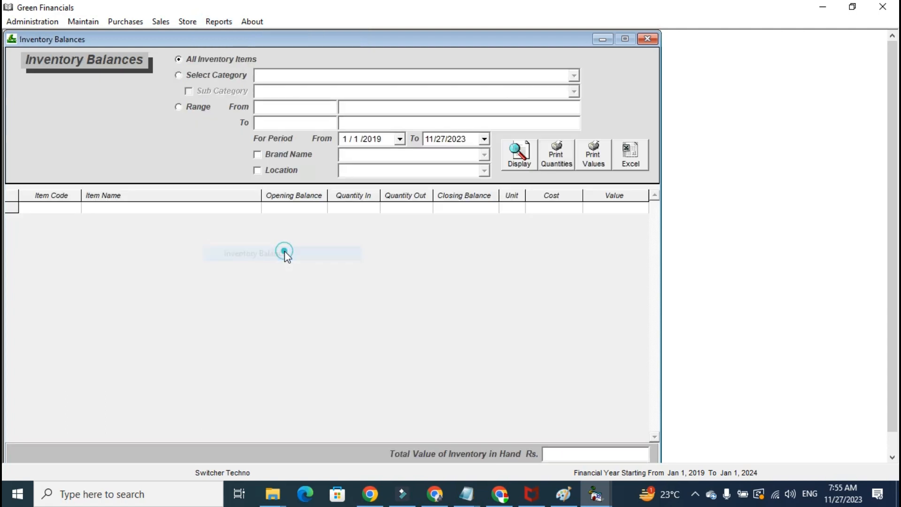
click(218, 22)
click(360, 238)
click(581, 92)
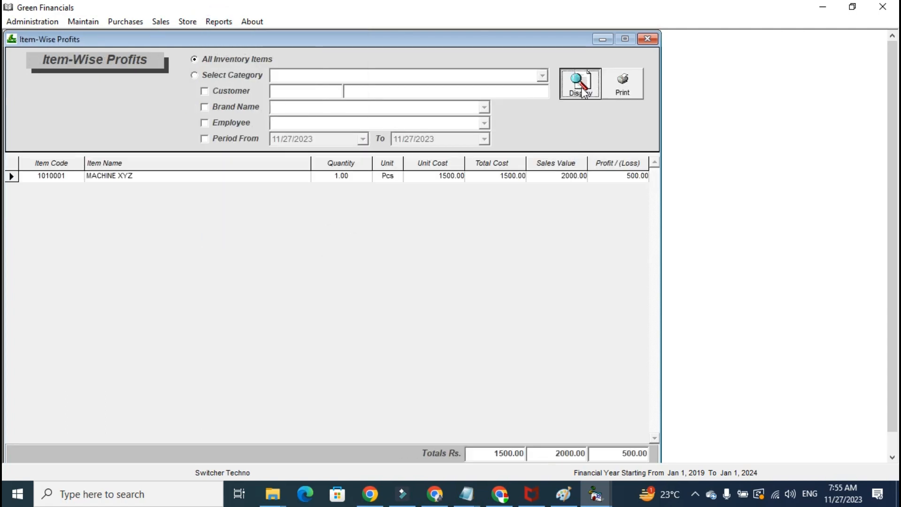
click(611, 164)
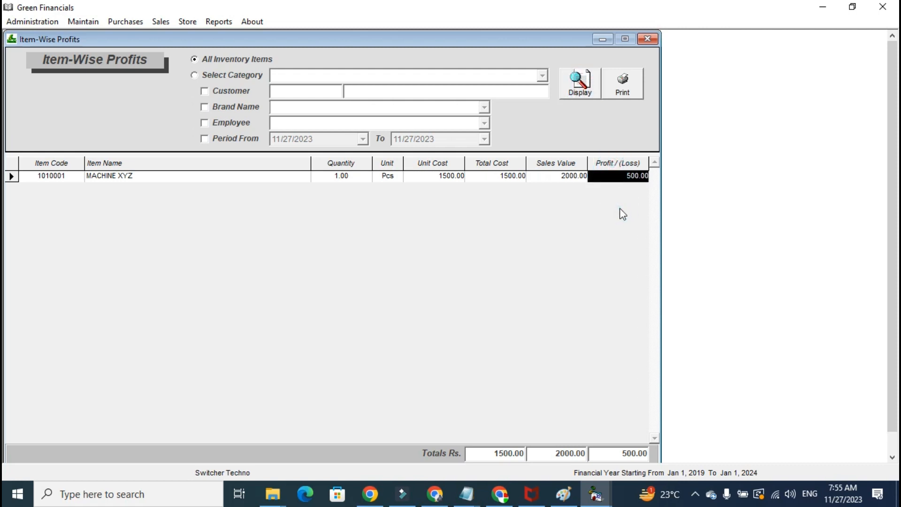
click(650, 34)
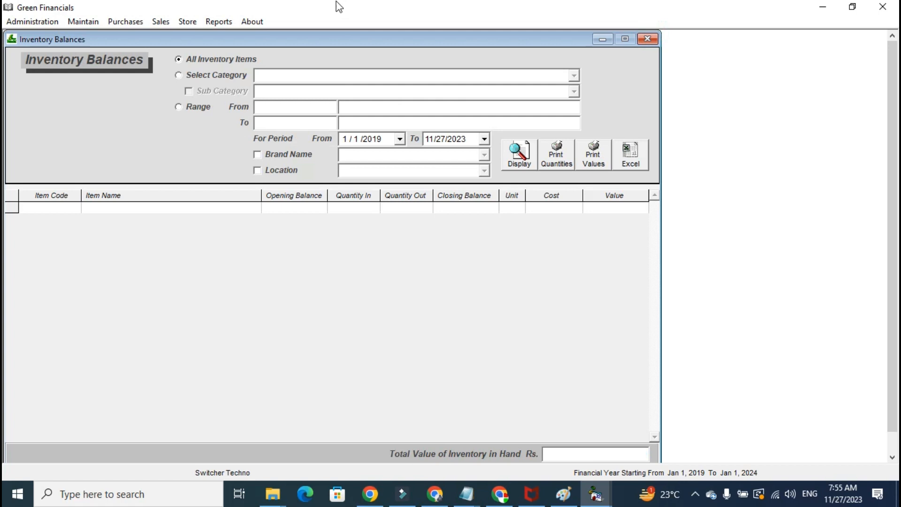
Step: Display and print-preview the customer's account ledger showing the 2,340.00 debit balance
click(218, 21)
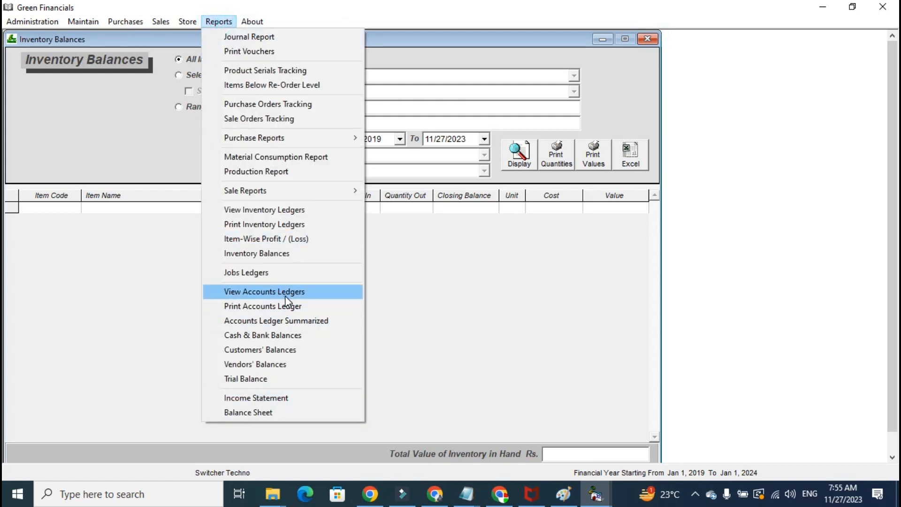
click(264, 292)
text(fahad)
key(Down)
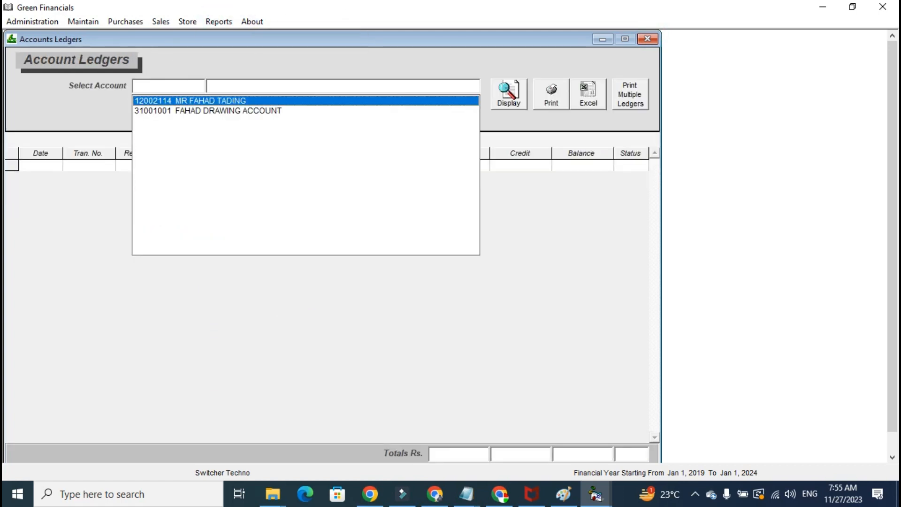
key(Return)
click(513, 101)
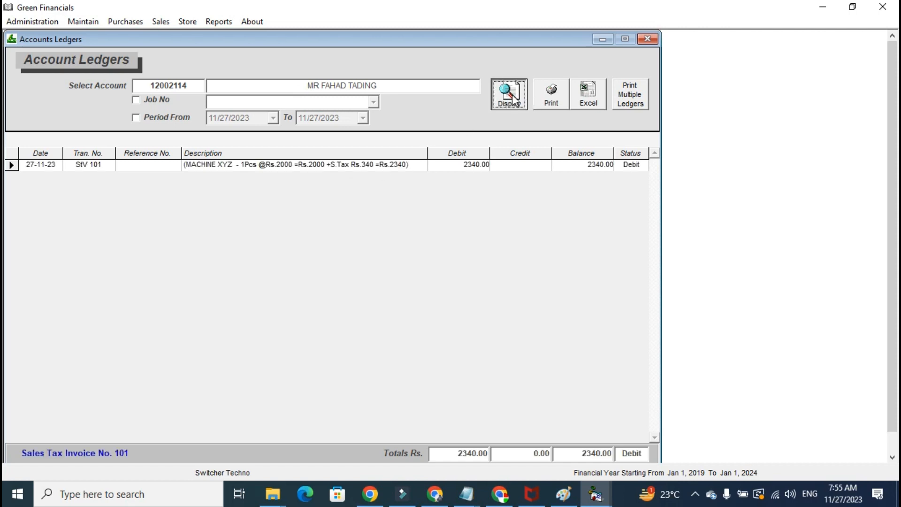
click(544, 99)
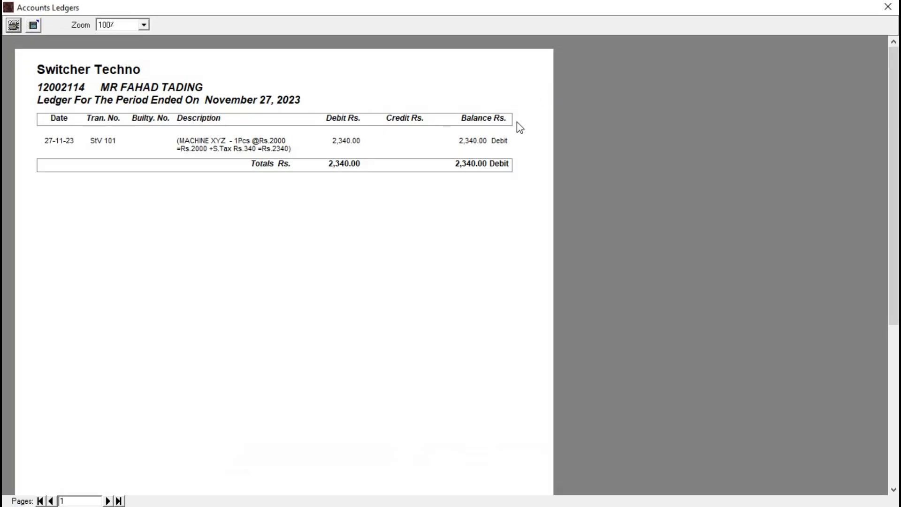
double_click(4, 5)
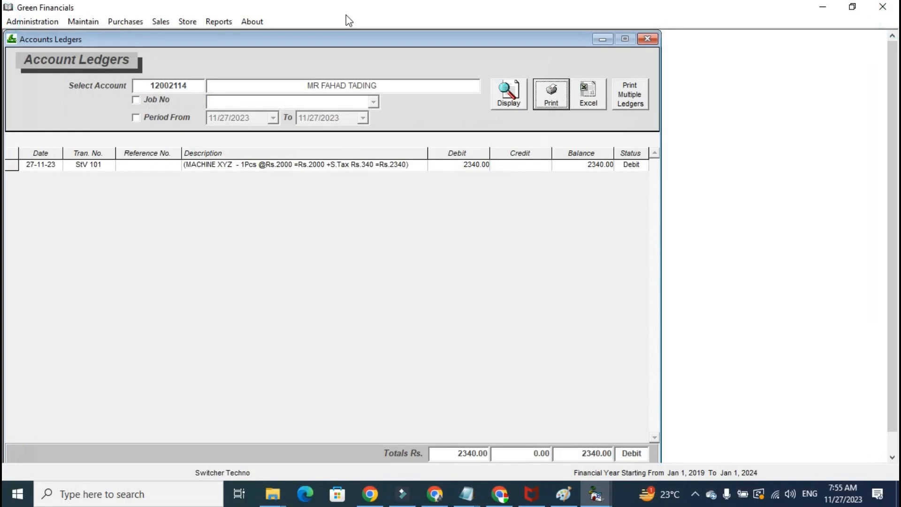
click(139, 21)
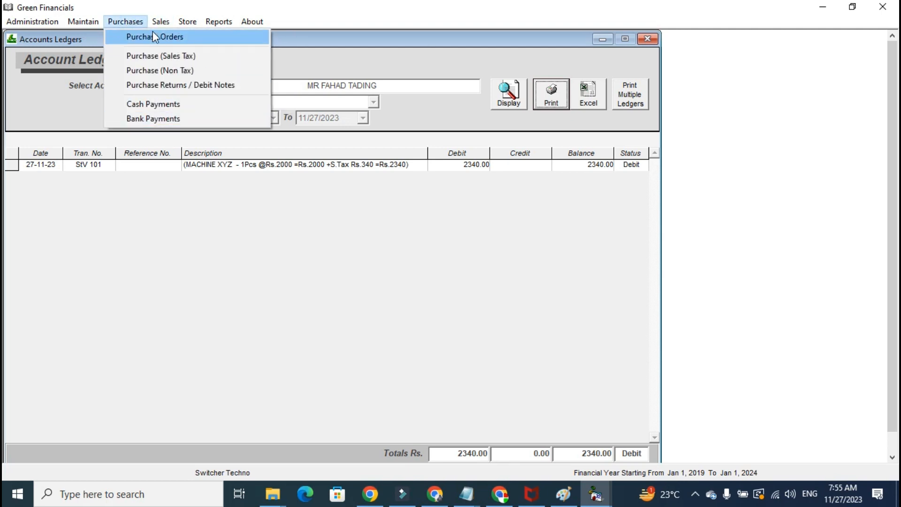
Step: Close the Accounts Ledgers and Inventory Balances windows
mouse_move(160, 22)
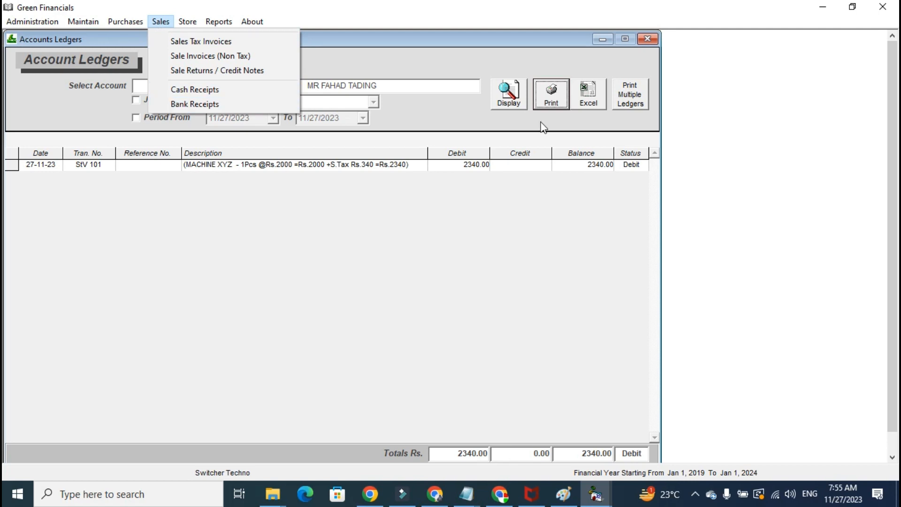
click(648, 44)
click(648, 44)
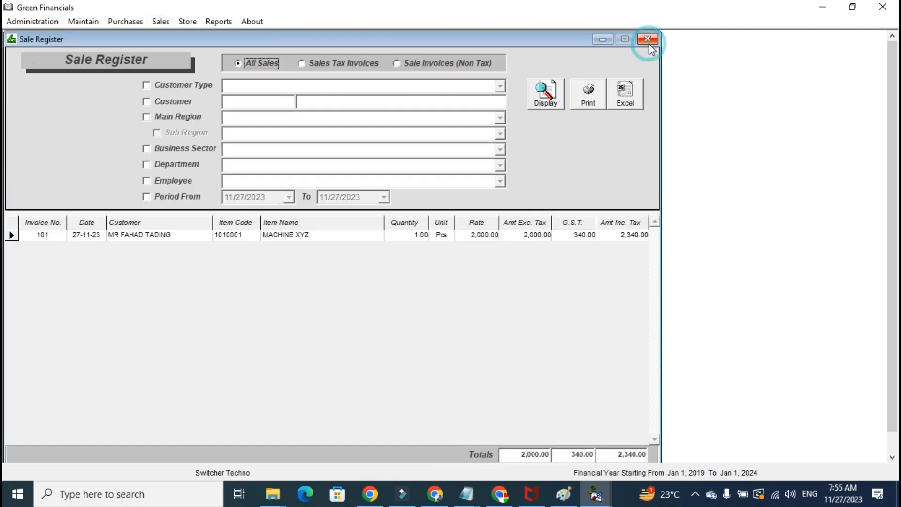
Step: View the Income Statement (revenue 2,000, gross profit 500), then close it and the Sale Register
click(221, 23)
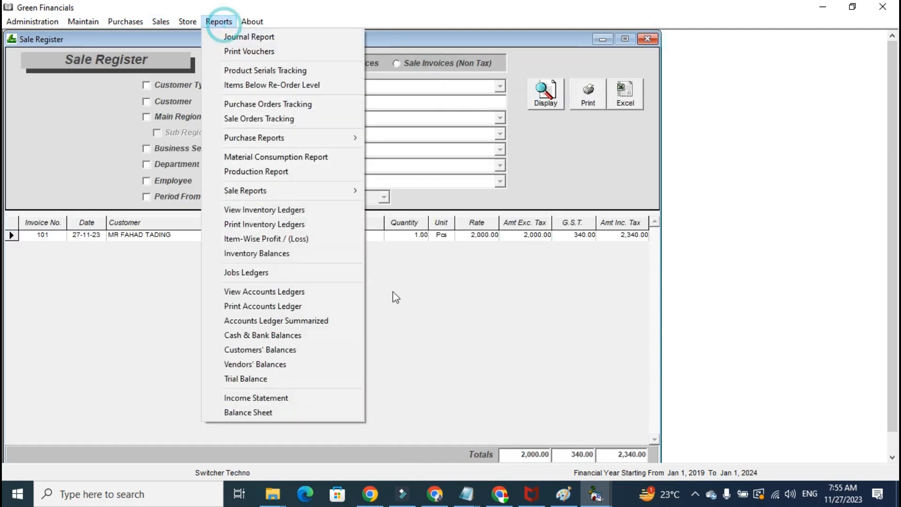
click(280, 398)
click(577, 168)
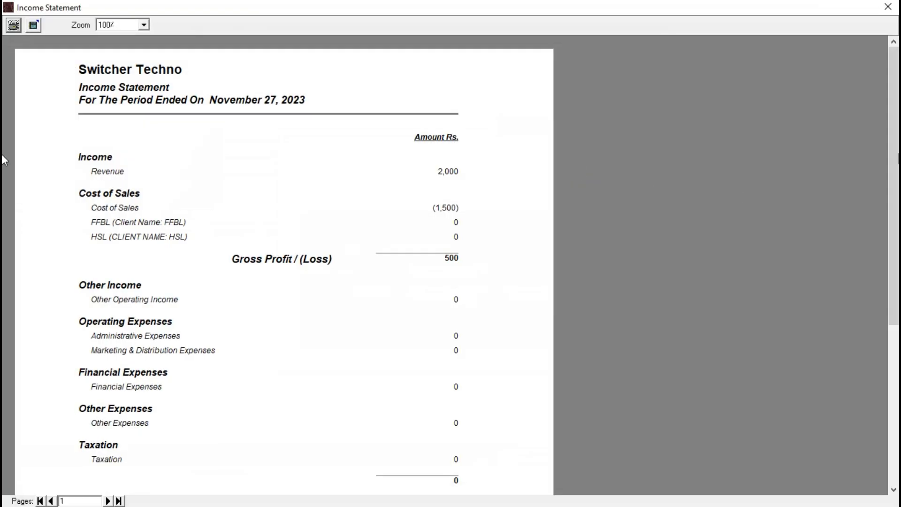
scroll(5, 162, down, 3)
scroll(5, 239, up, 3)
click(887, 6)
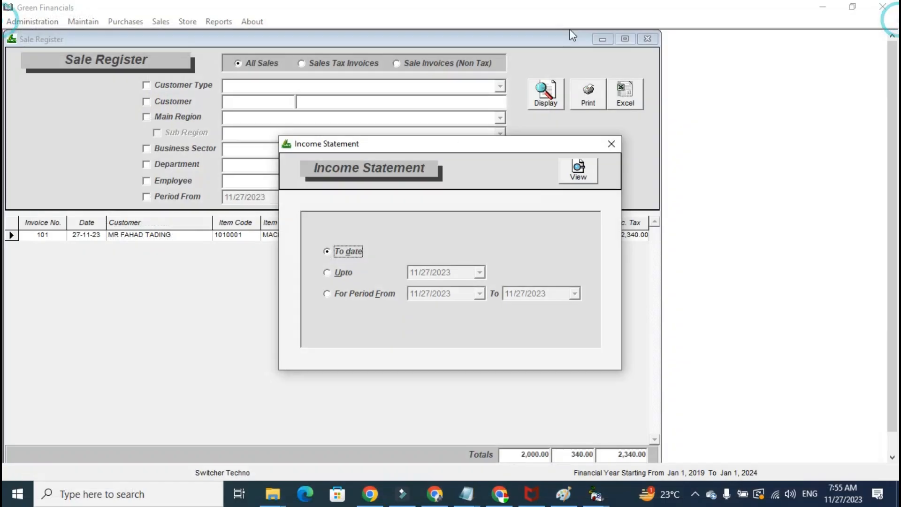
click(611, 144)
click(647, 38)
Step: Close the Purchase Register and tax purchase form, returning to the main menu's daily report
click(647, 38)
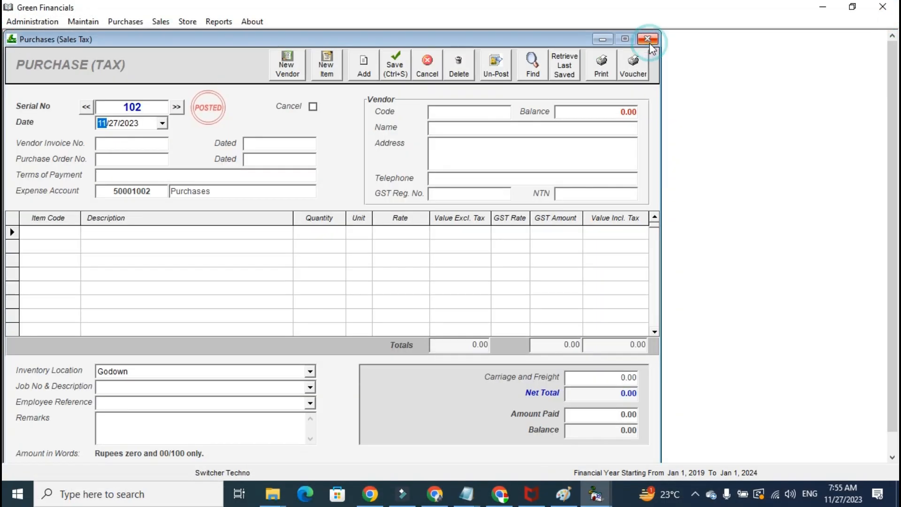
click(650, 43)
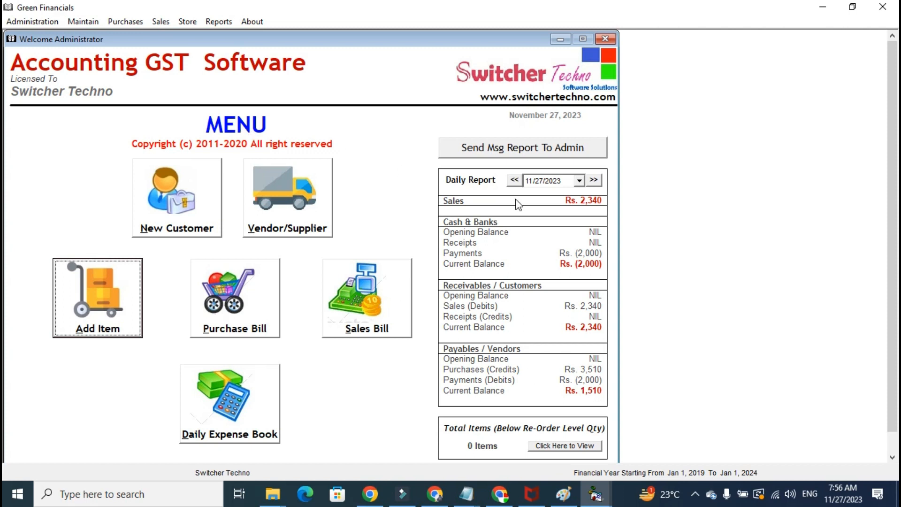
click(695, 494)
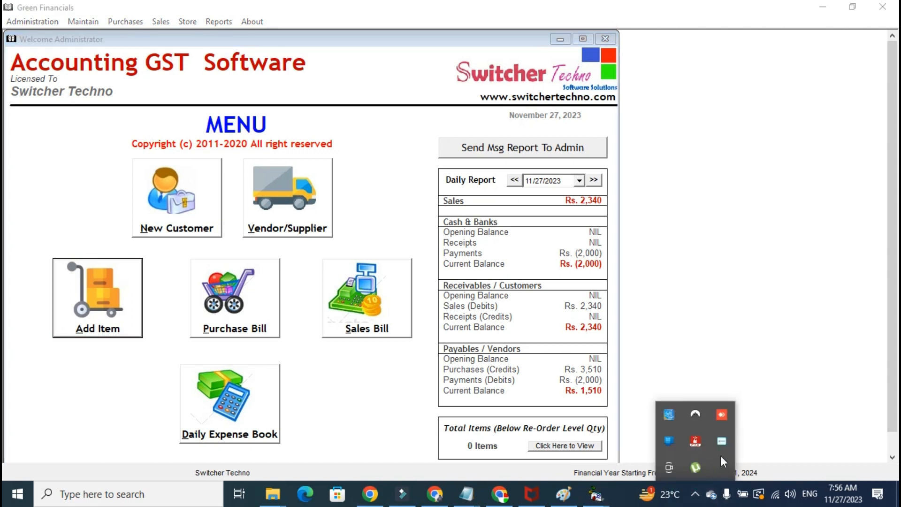